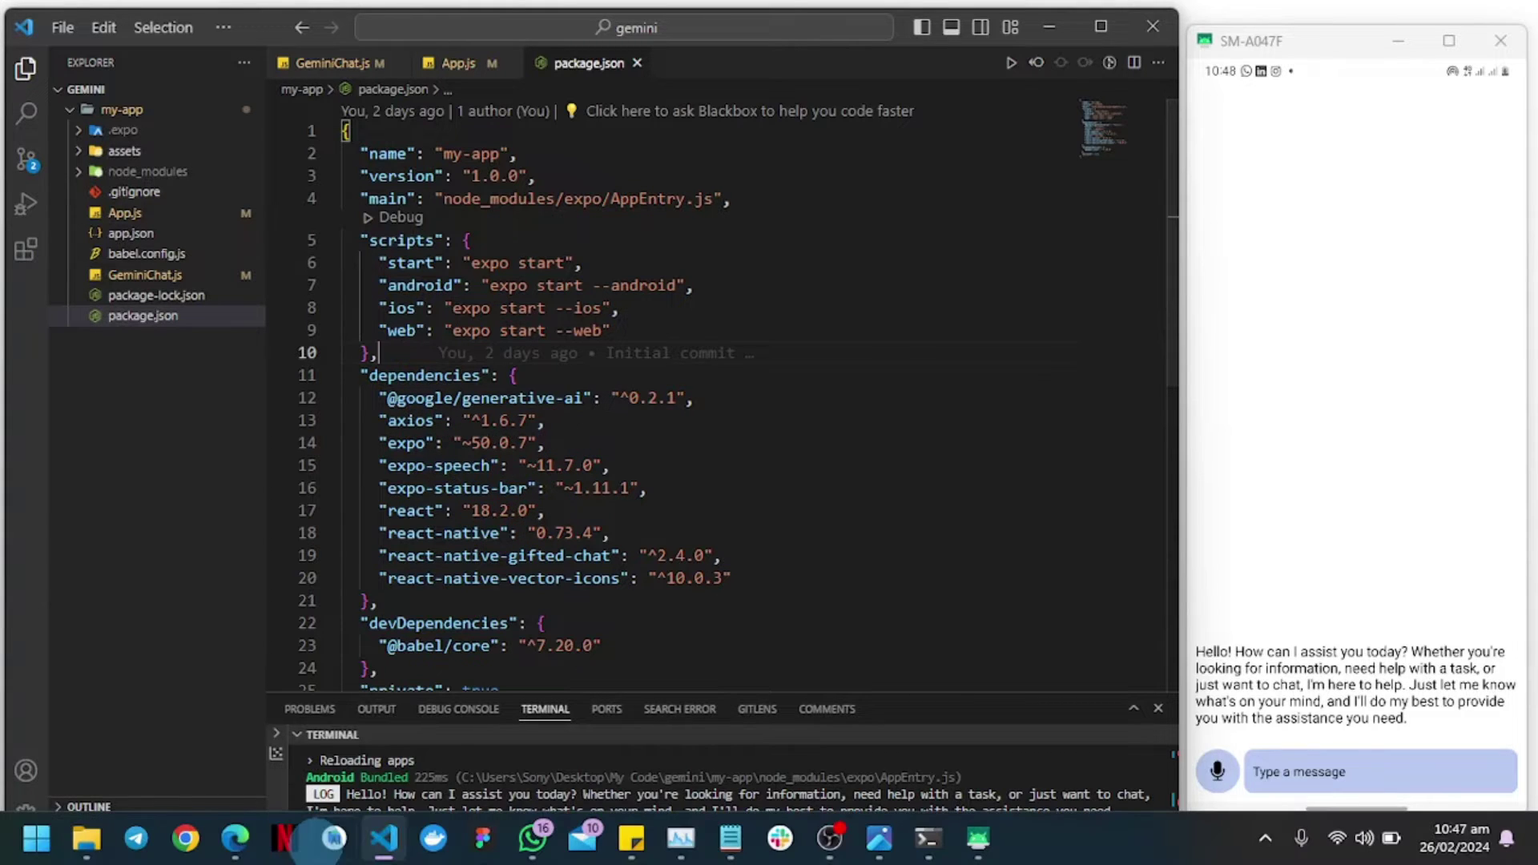
- Copy the expo-speech install command from the Expo Speech docs in the browser
left_click(236, 841)
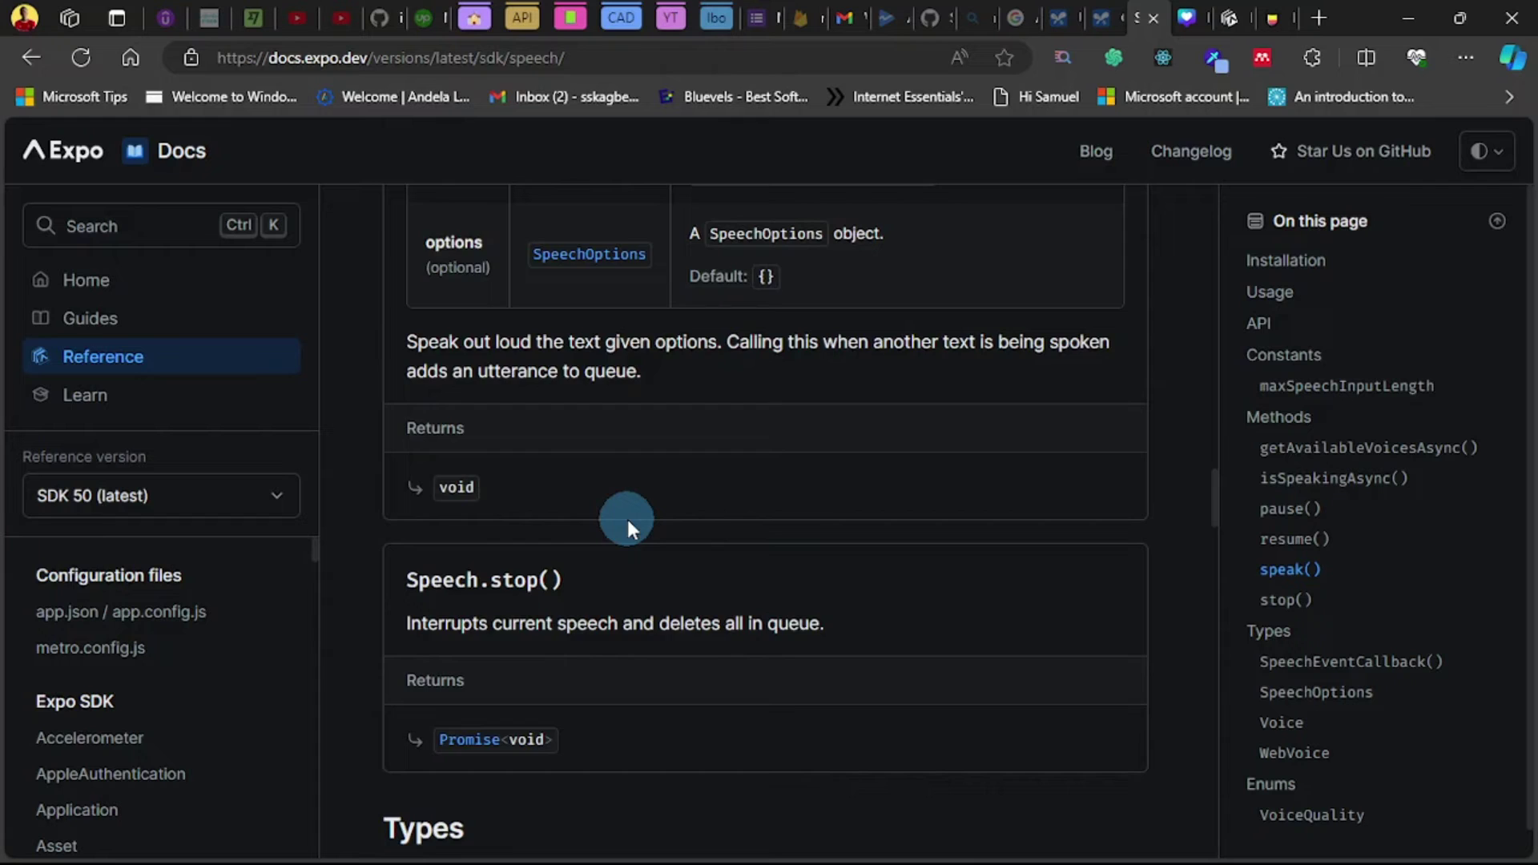
scroll(640, 503, "up", 5)
scroll(641, 502, "up", 5)
scroll(640, 502, "up", 5)
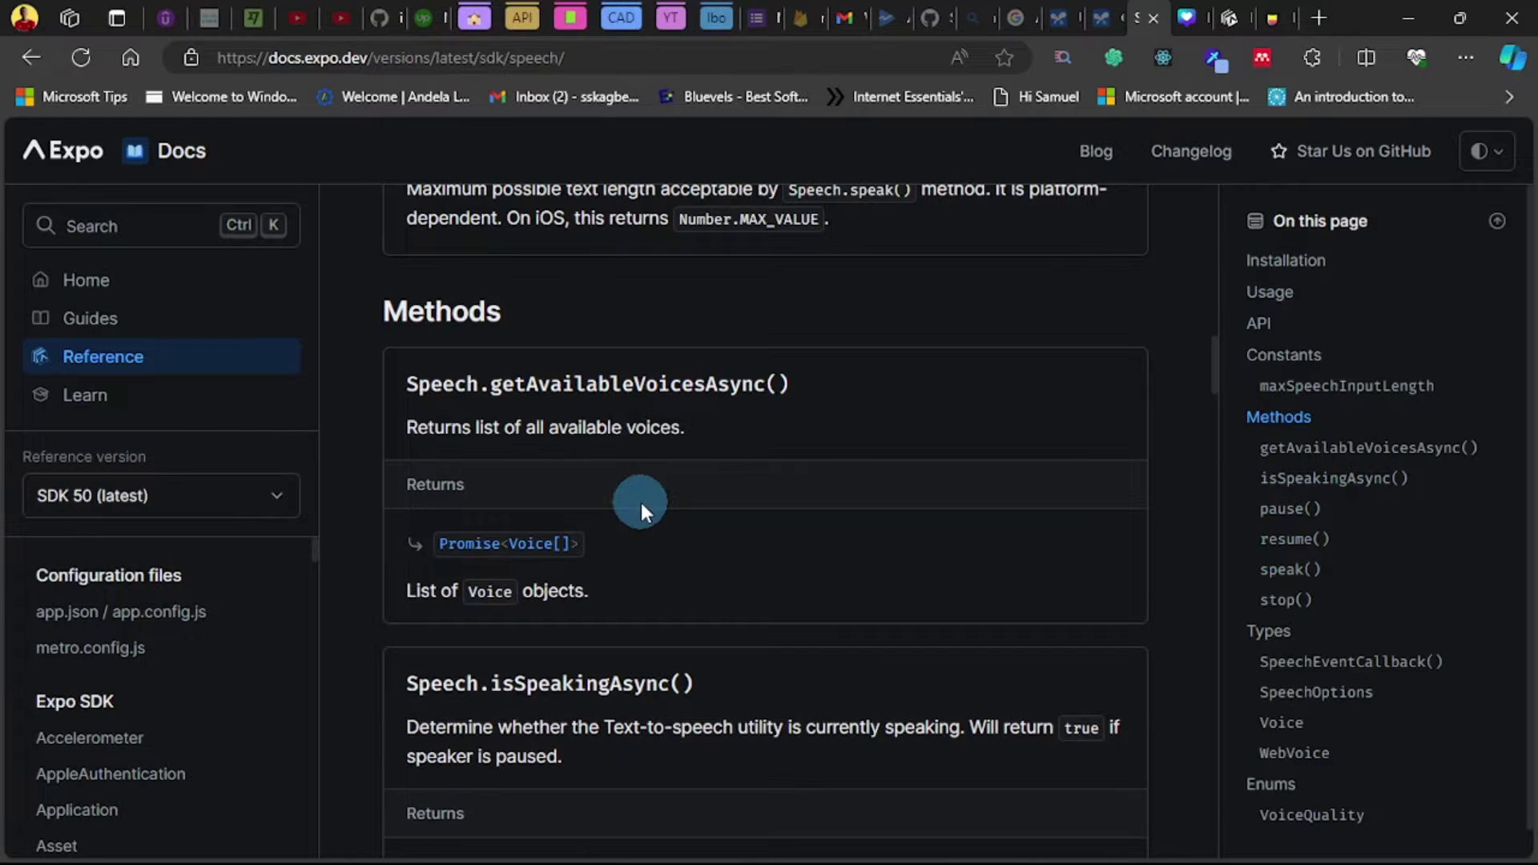
scroll(640, 502, "up", 10)
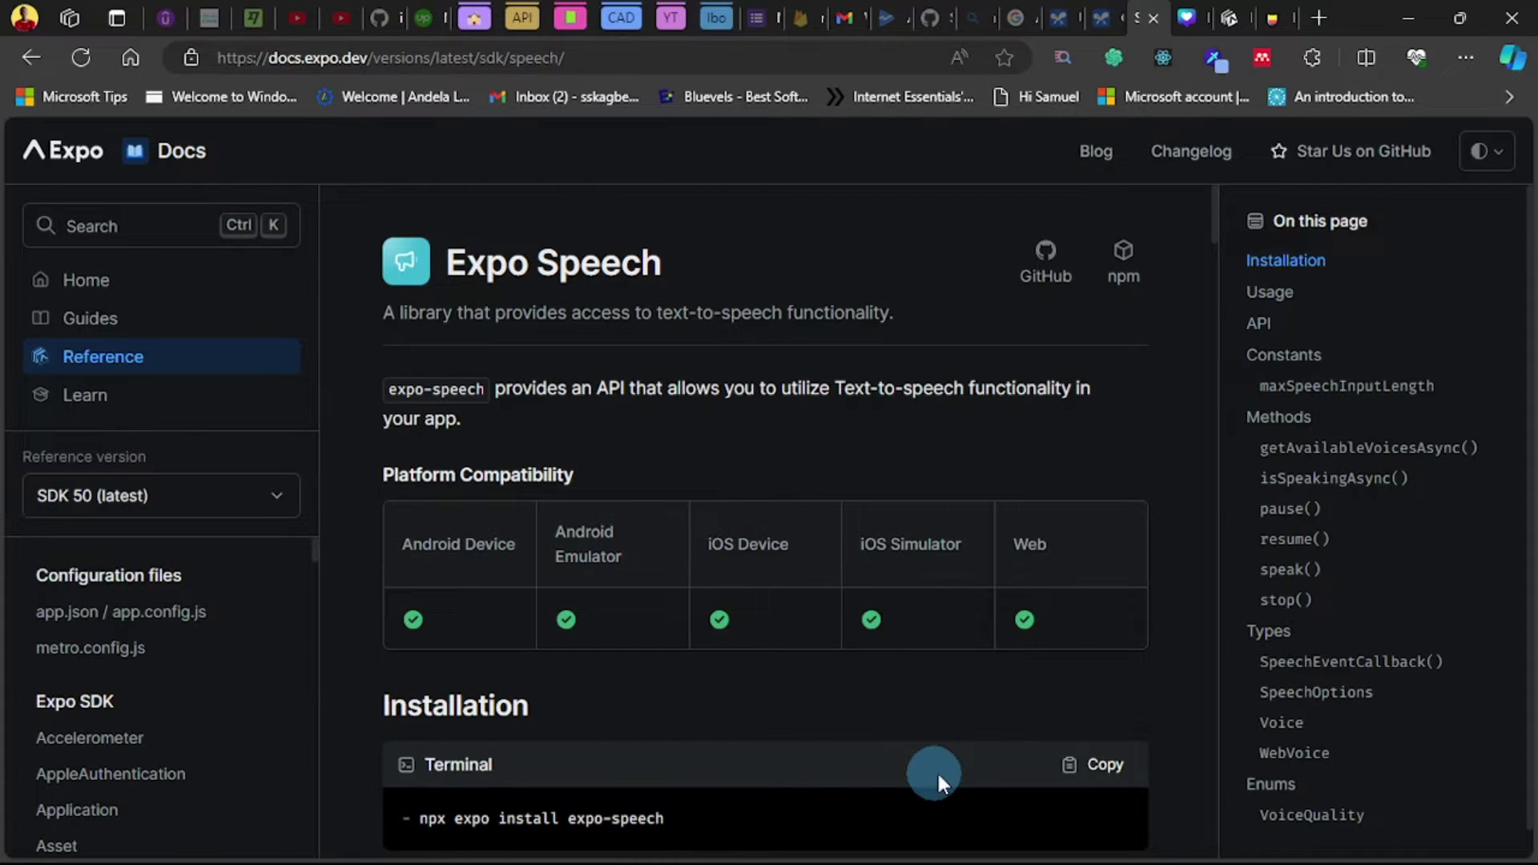
left_click(1094, 765)
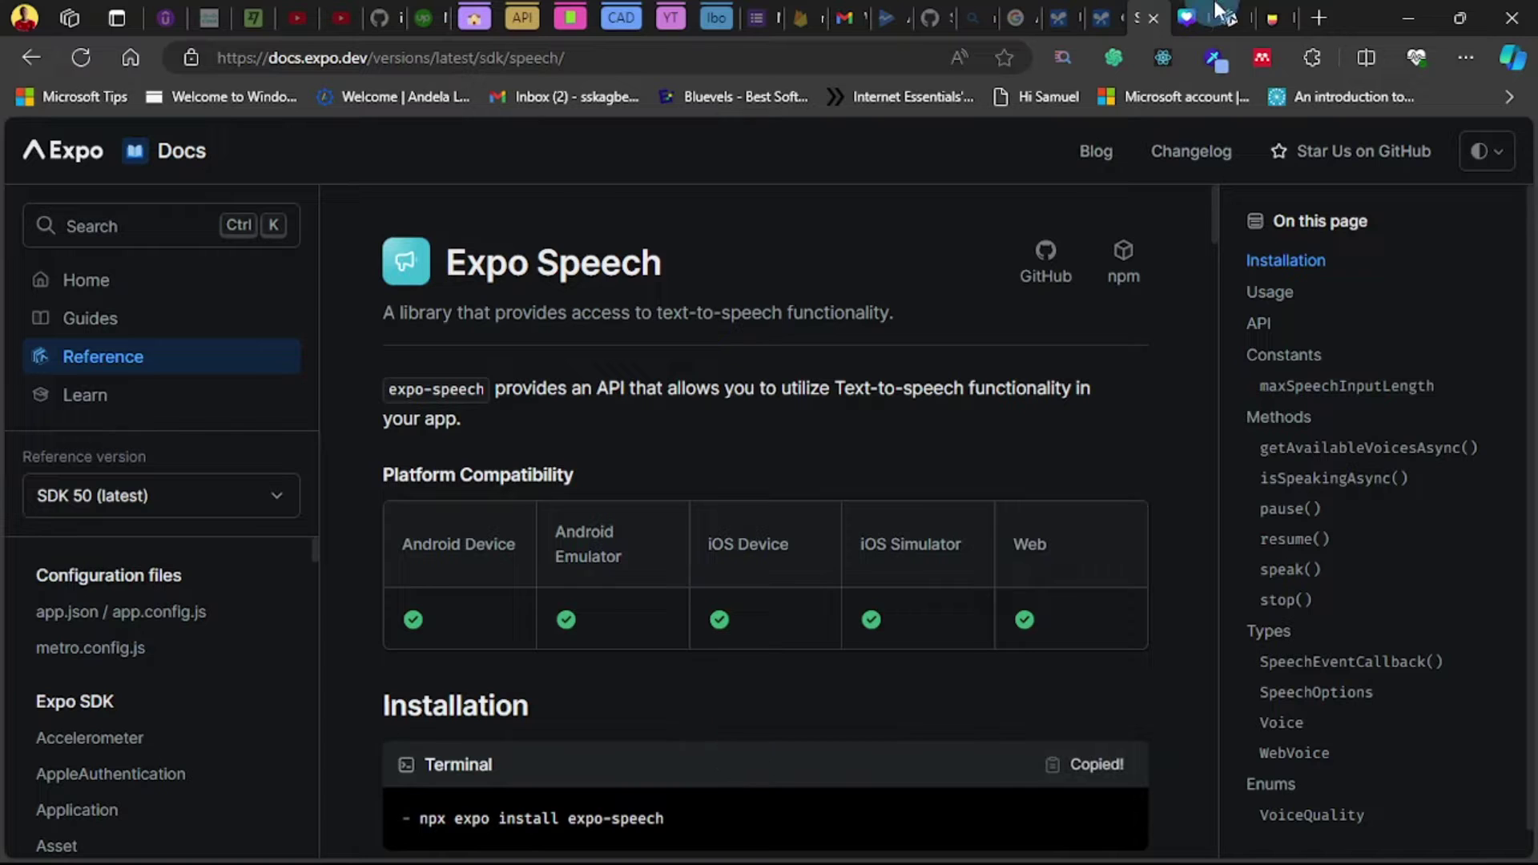
- Minimize the browser and open GeminiChat.js to review sendMessage and toggleSpeech
left_click(1397, 10)
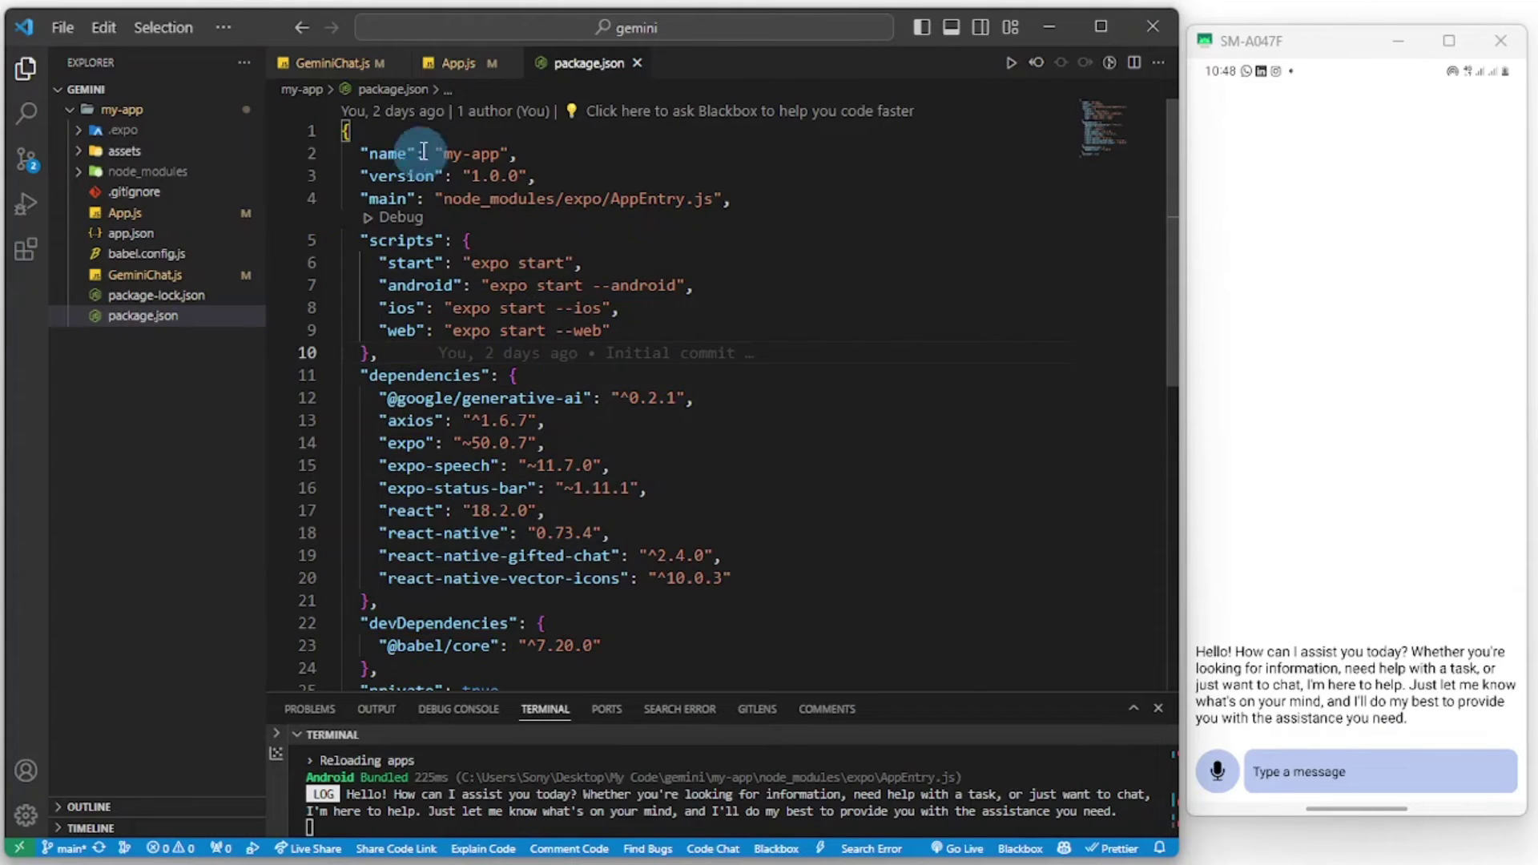
left_click(332, 62)
scroll(650, 396, "up", 2)
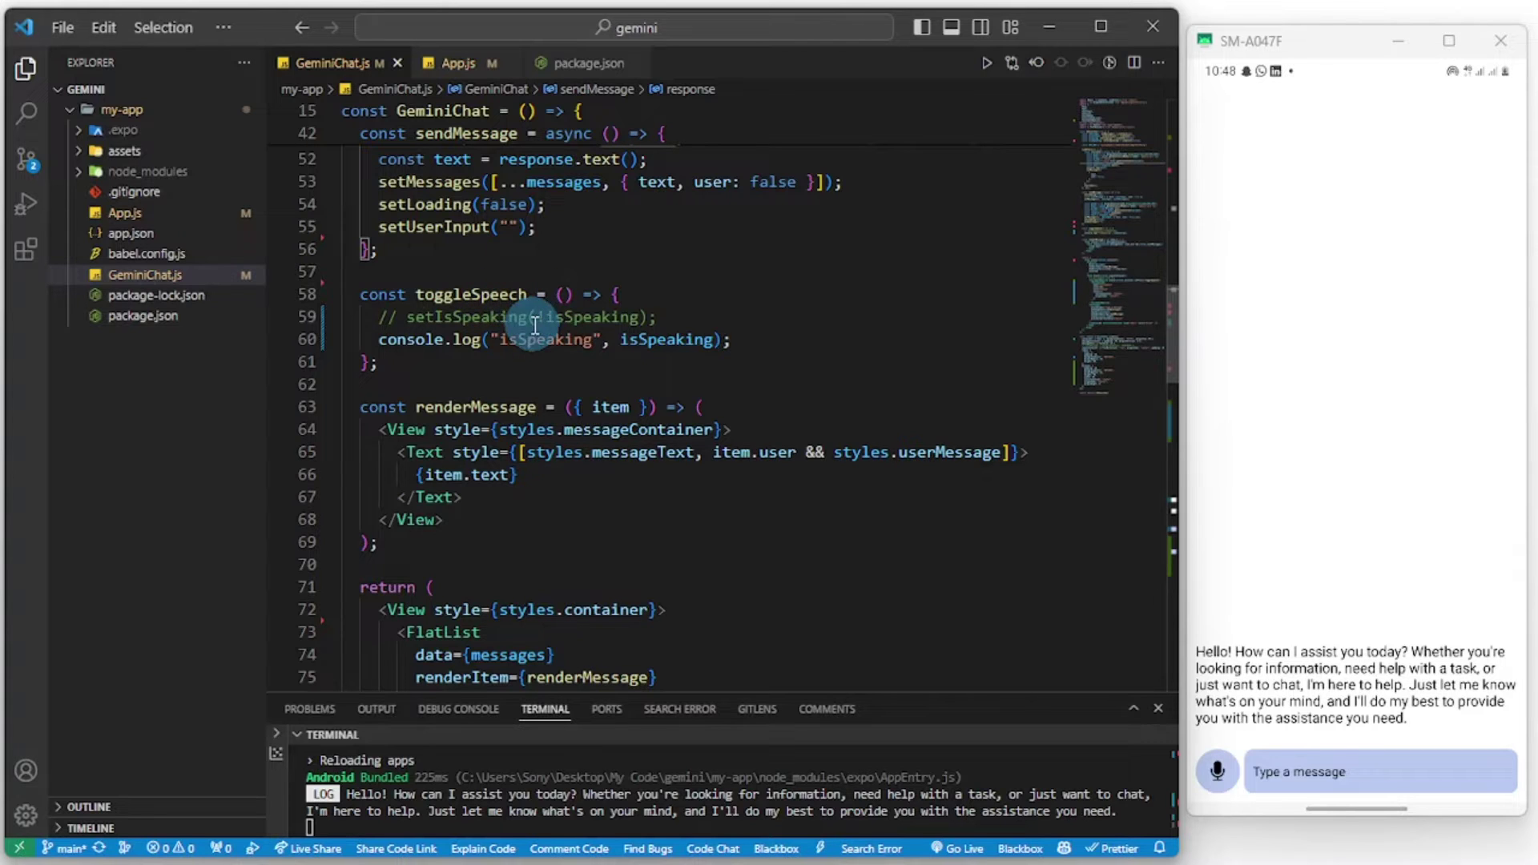
scroll(630, 409, "down", 5)
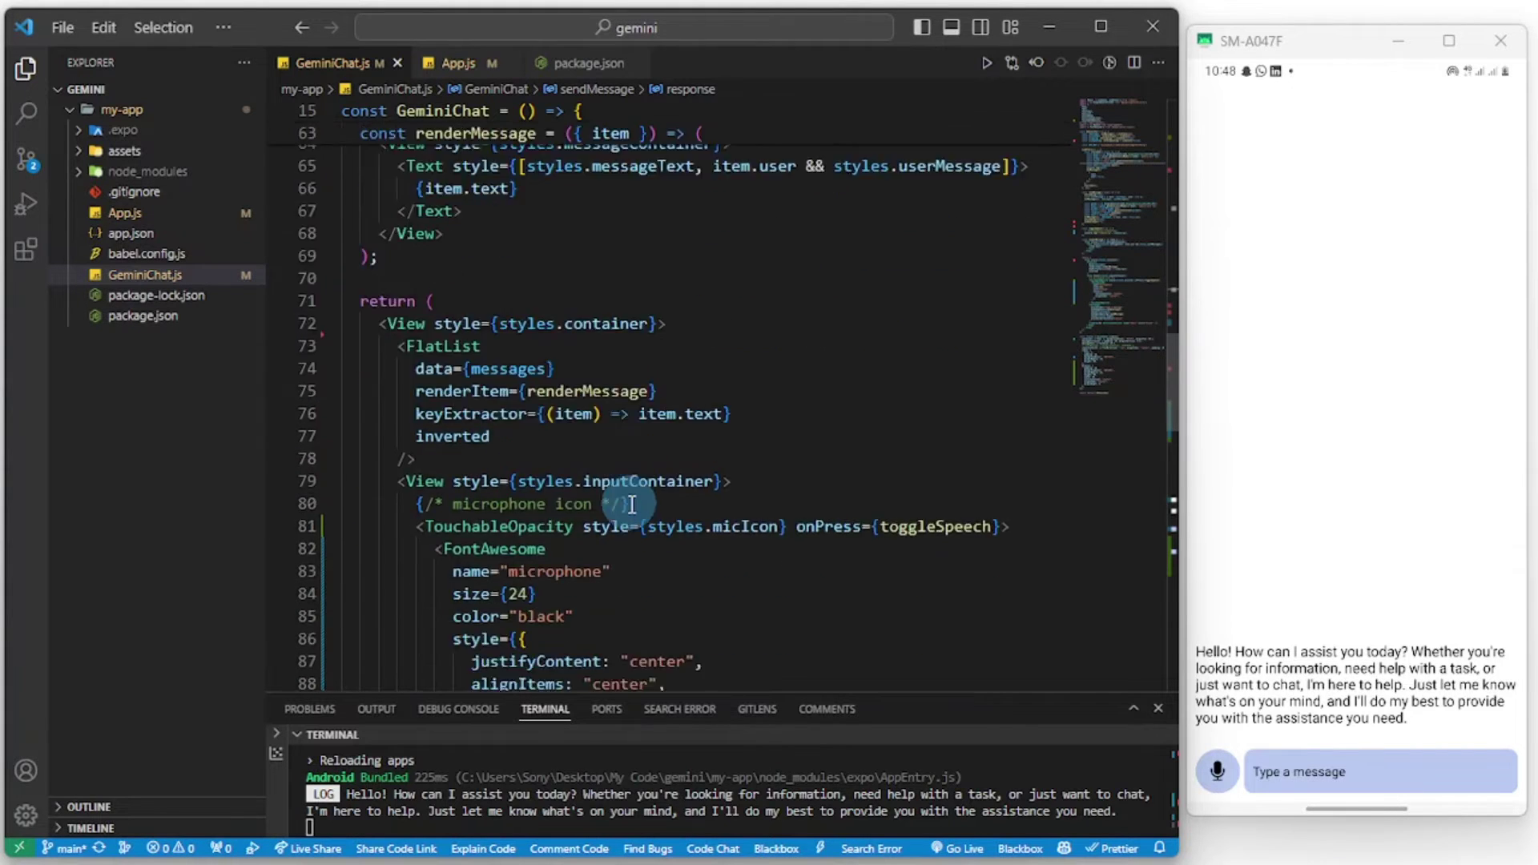
scroll(630, 480, "down", 5)
scroll(629, 456, "up", 5)
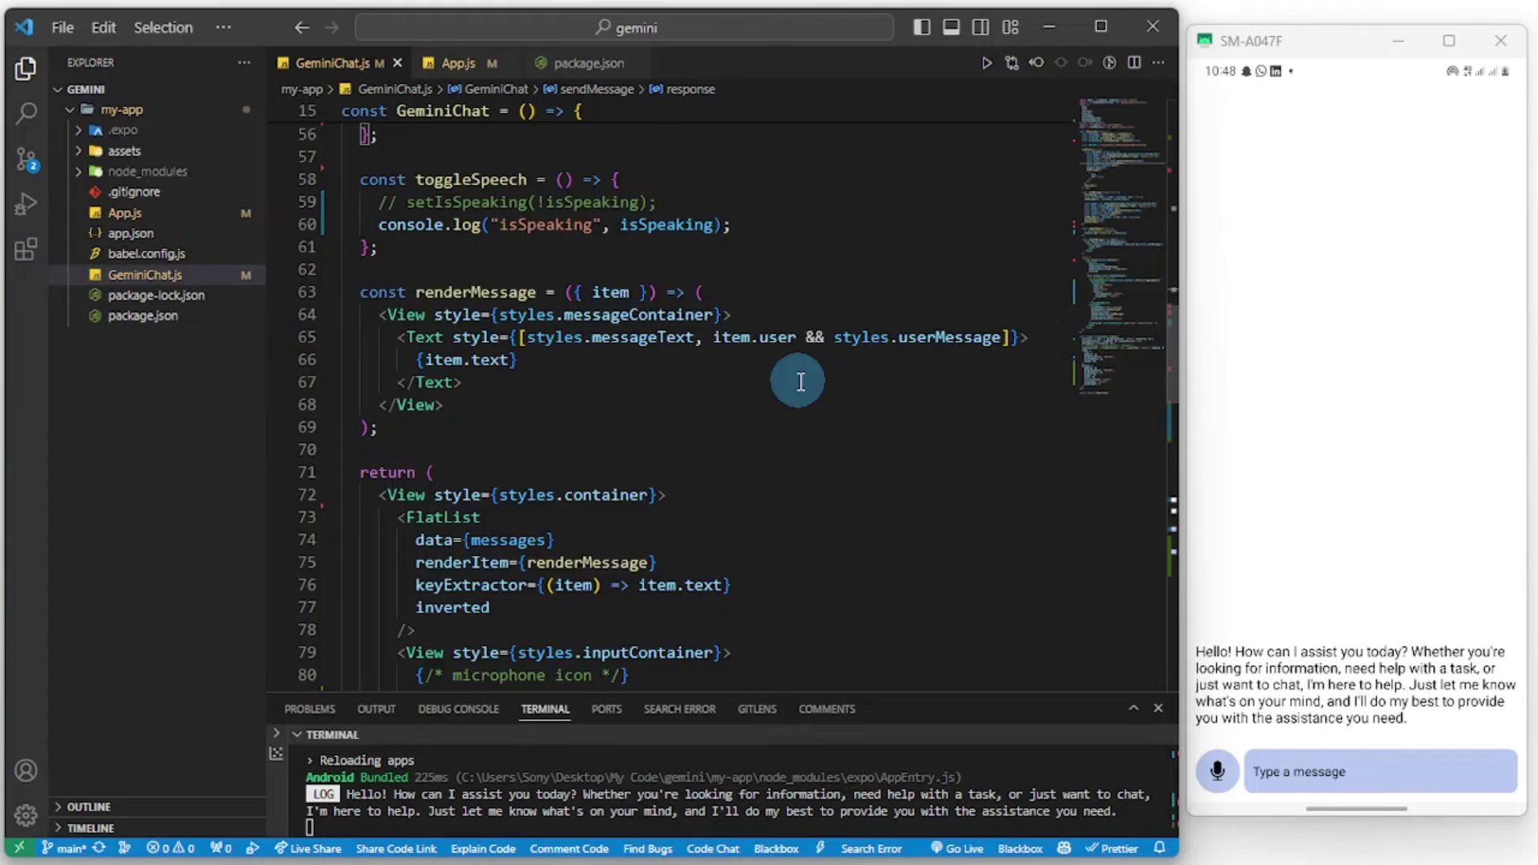
scroll(769, 386, "up", 6)
scroll(750, 375, "up", 3)
scroll(674, 409, "down", 3)
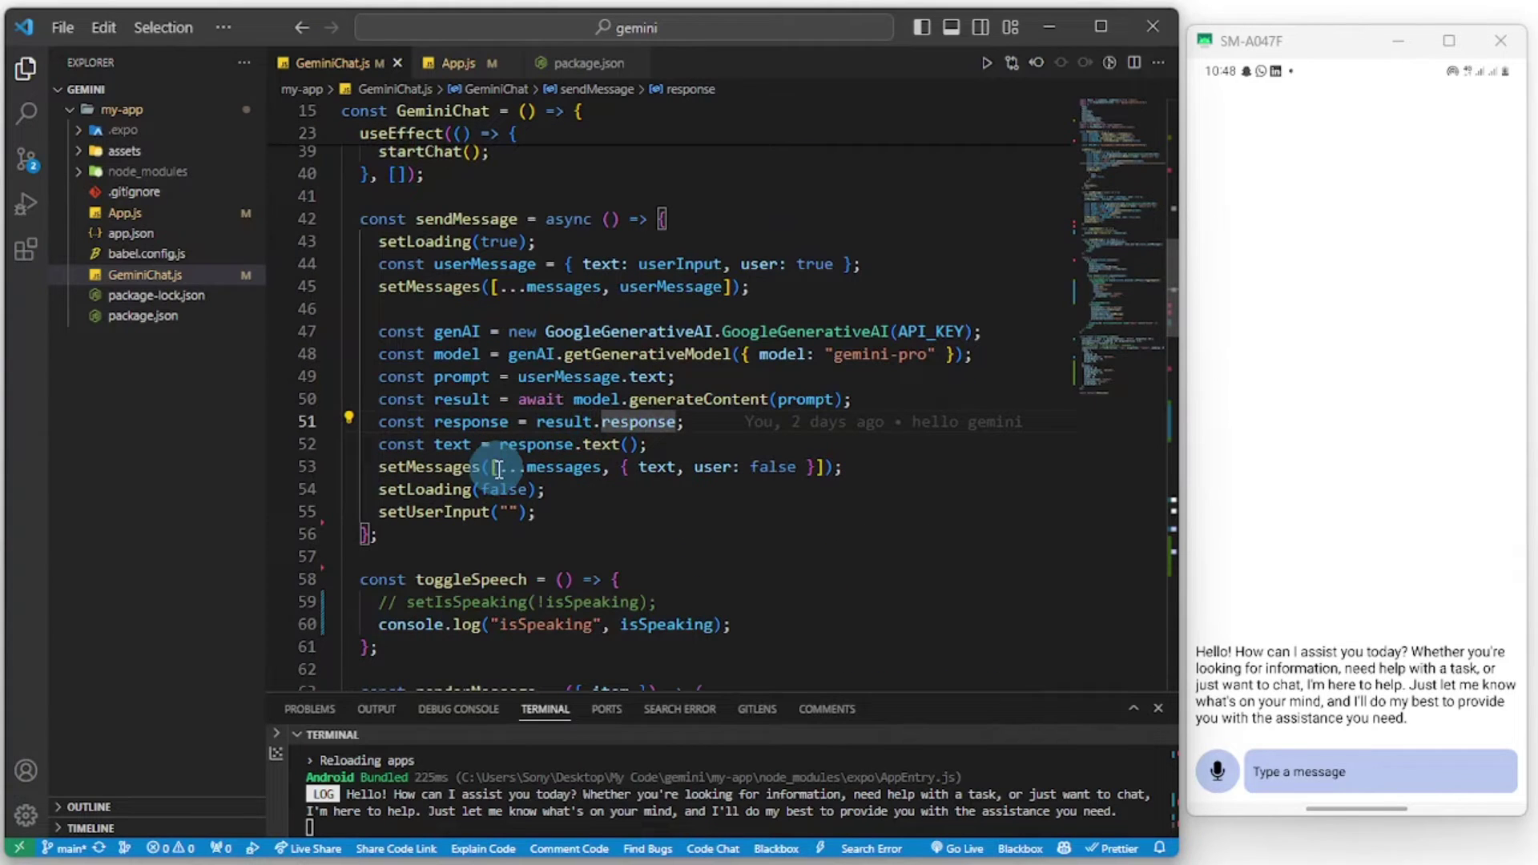
- Add an if (text) condition on a new line after setUserInput("") in sendMessage
left_click(568, 518)
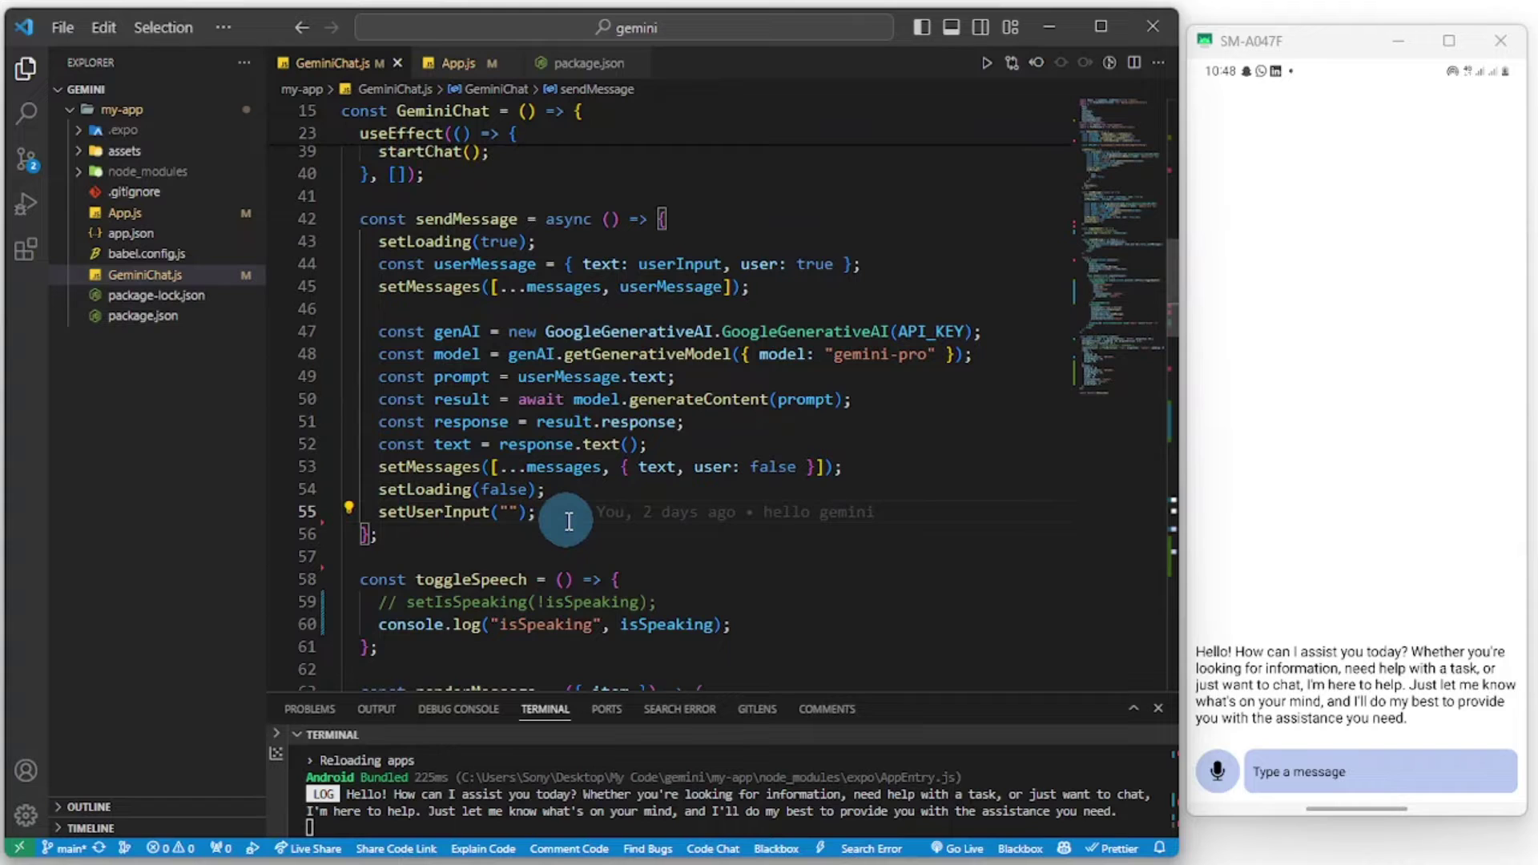
key("Return")
key("Return")
type("if")
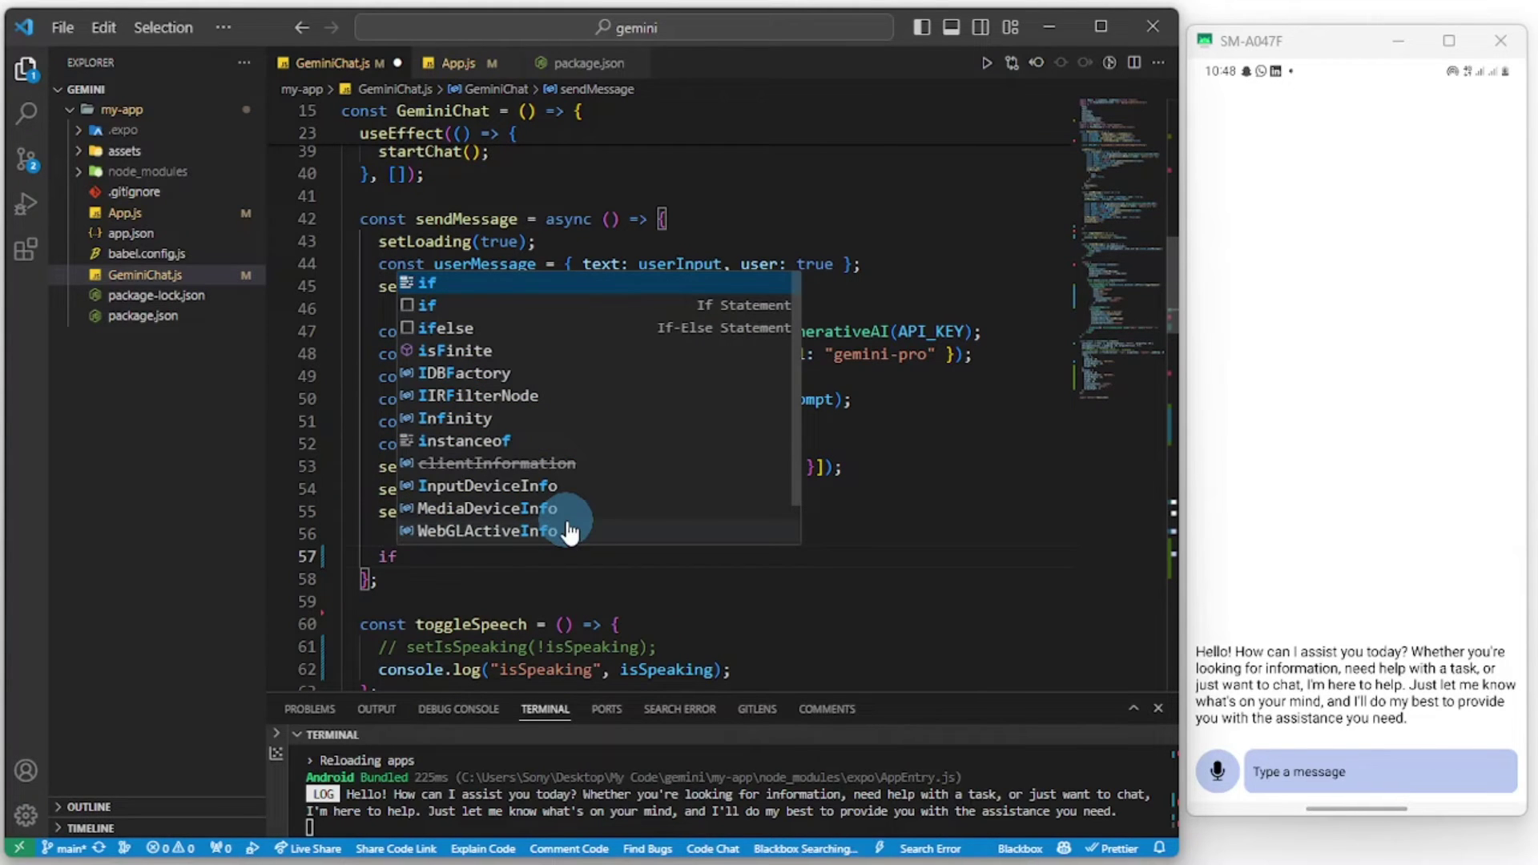
type("(text")
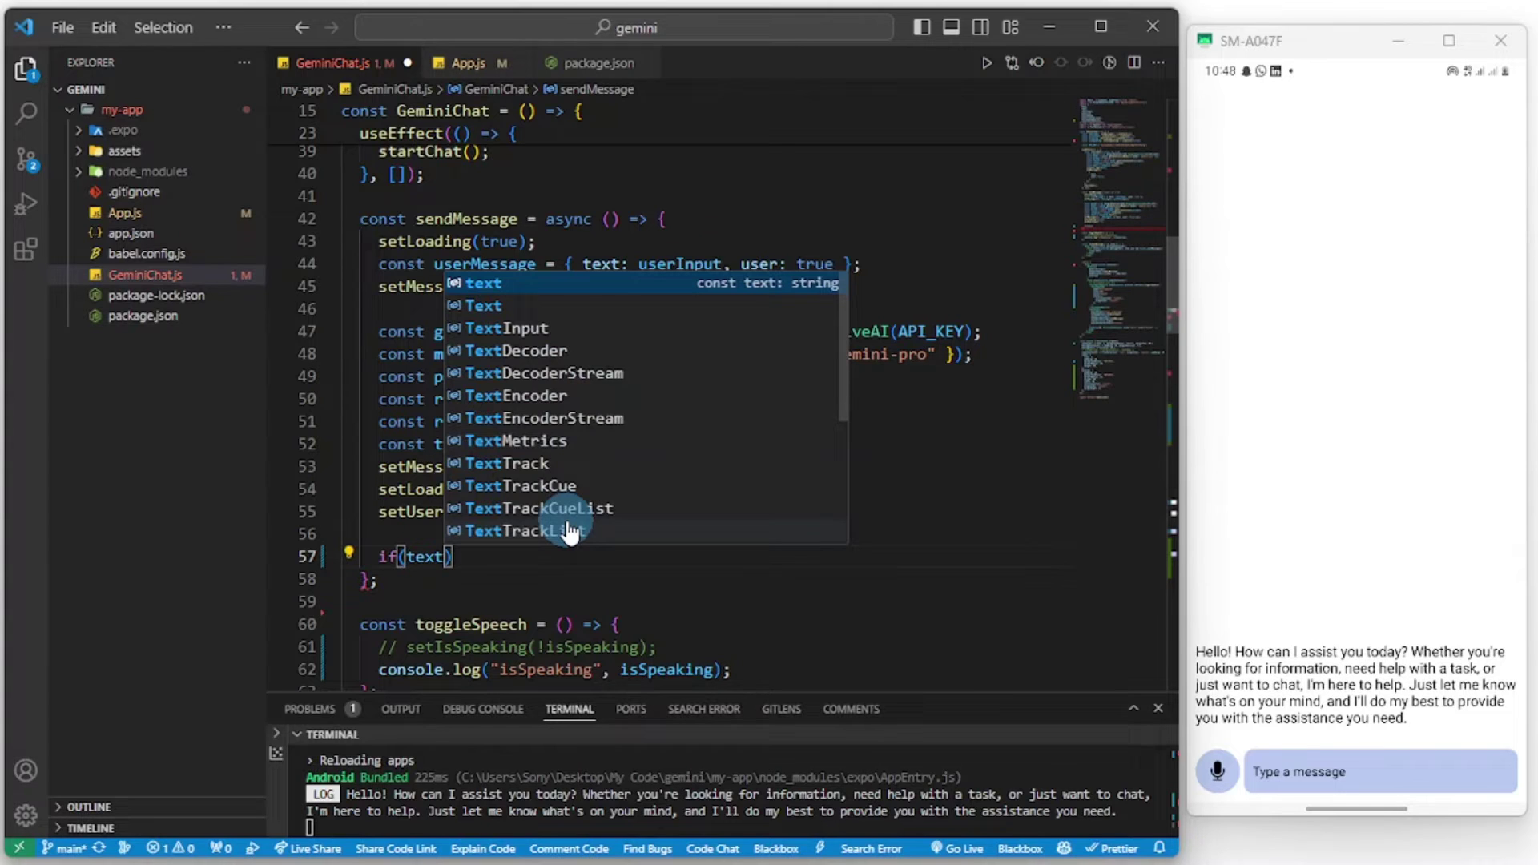
left_click(574, 586)
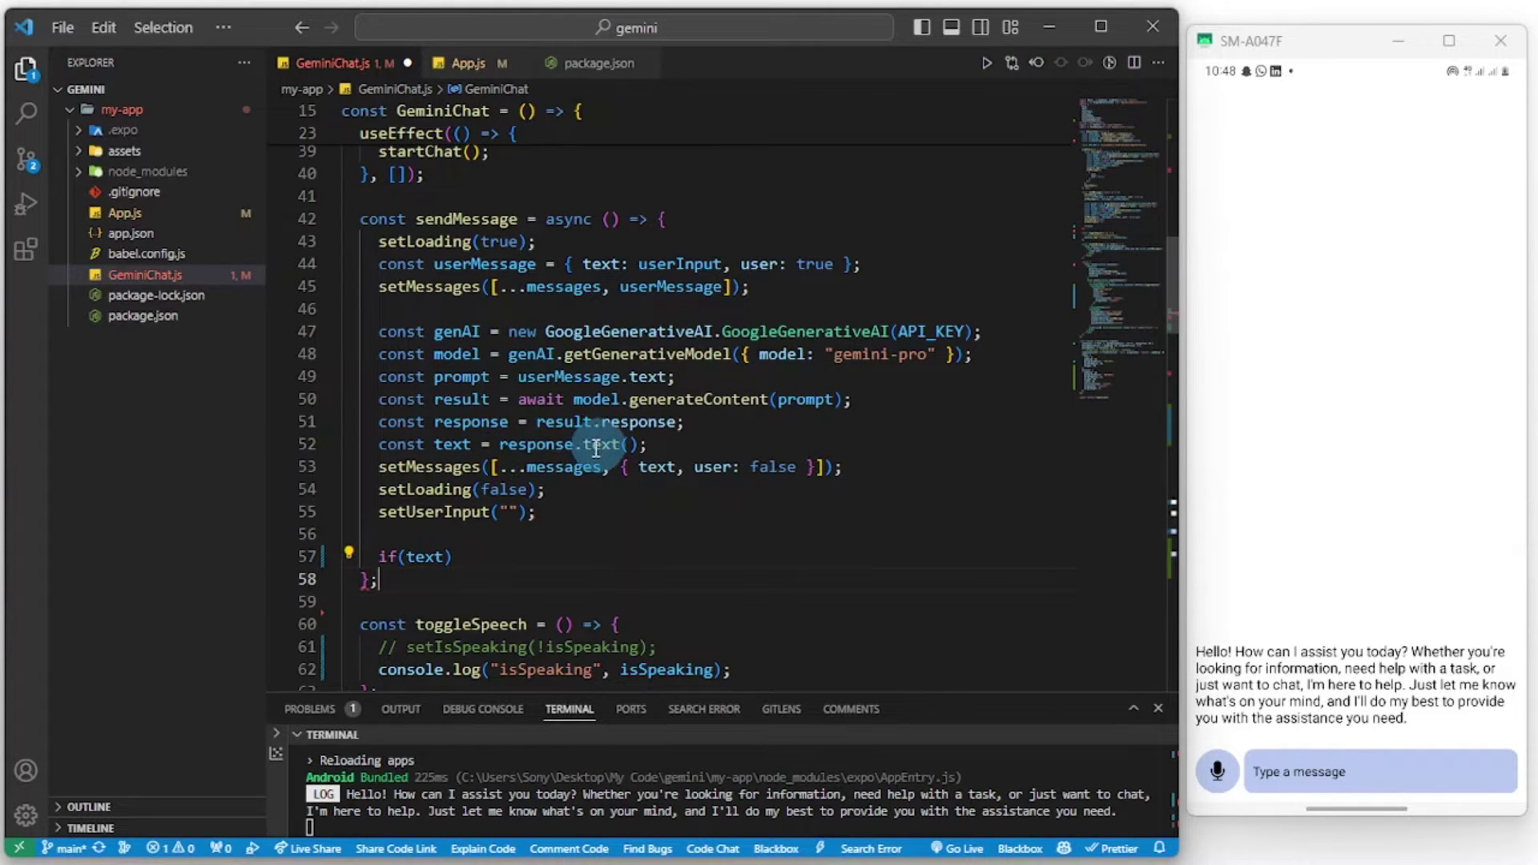
left_click(461, 560)
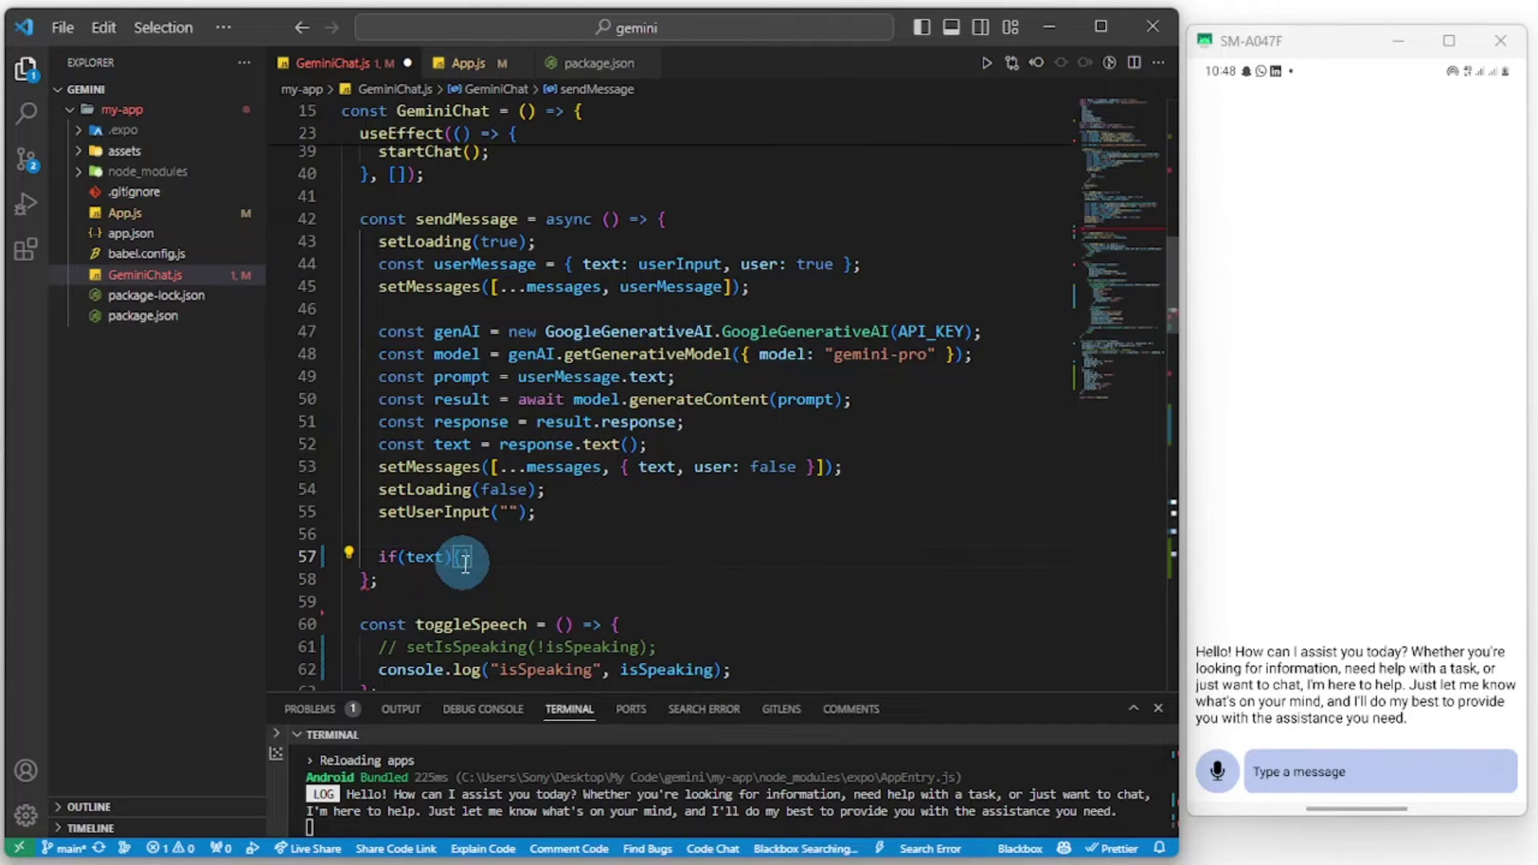
type("{")
- Put Speech.speak(text) inside the if (text) block and save GeminiChat.js
key("Return")
type("Speech")
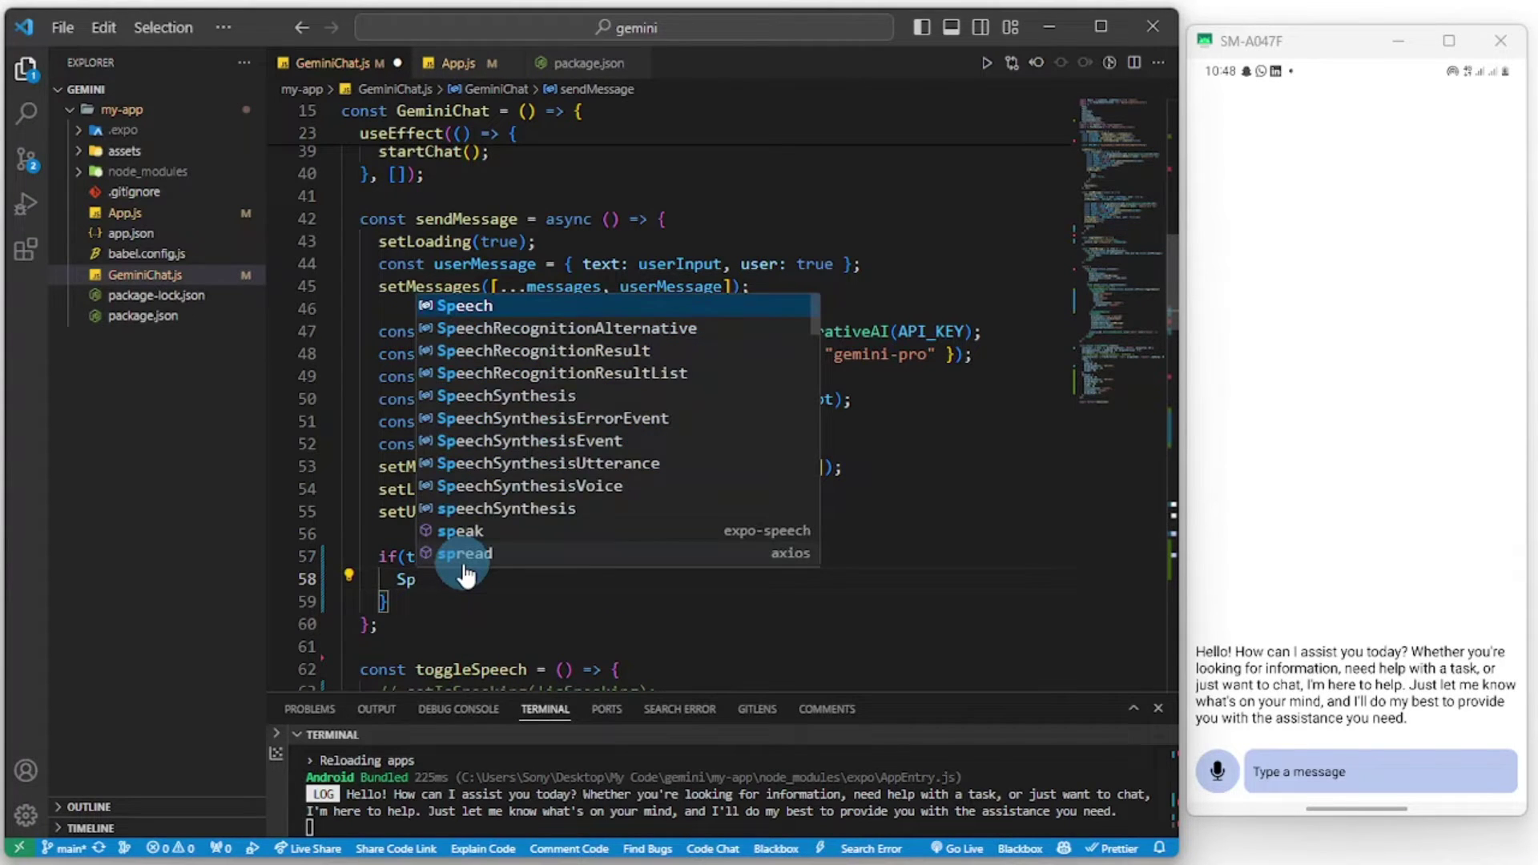
key("Escape")
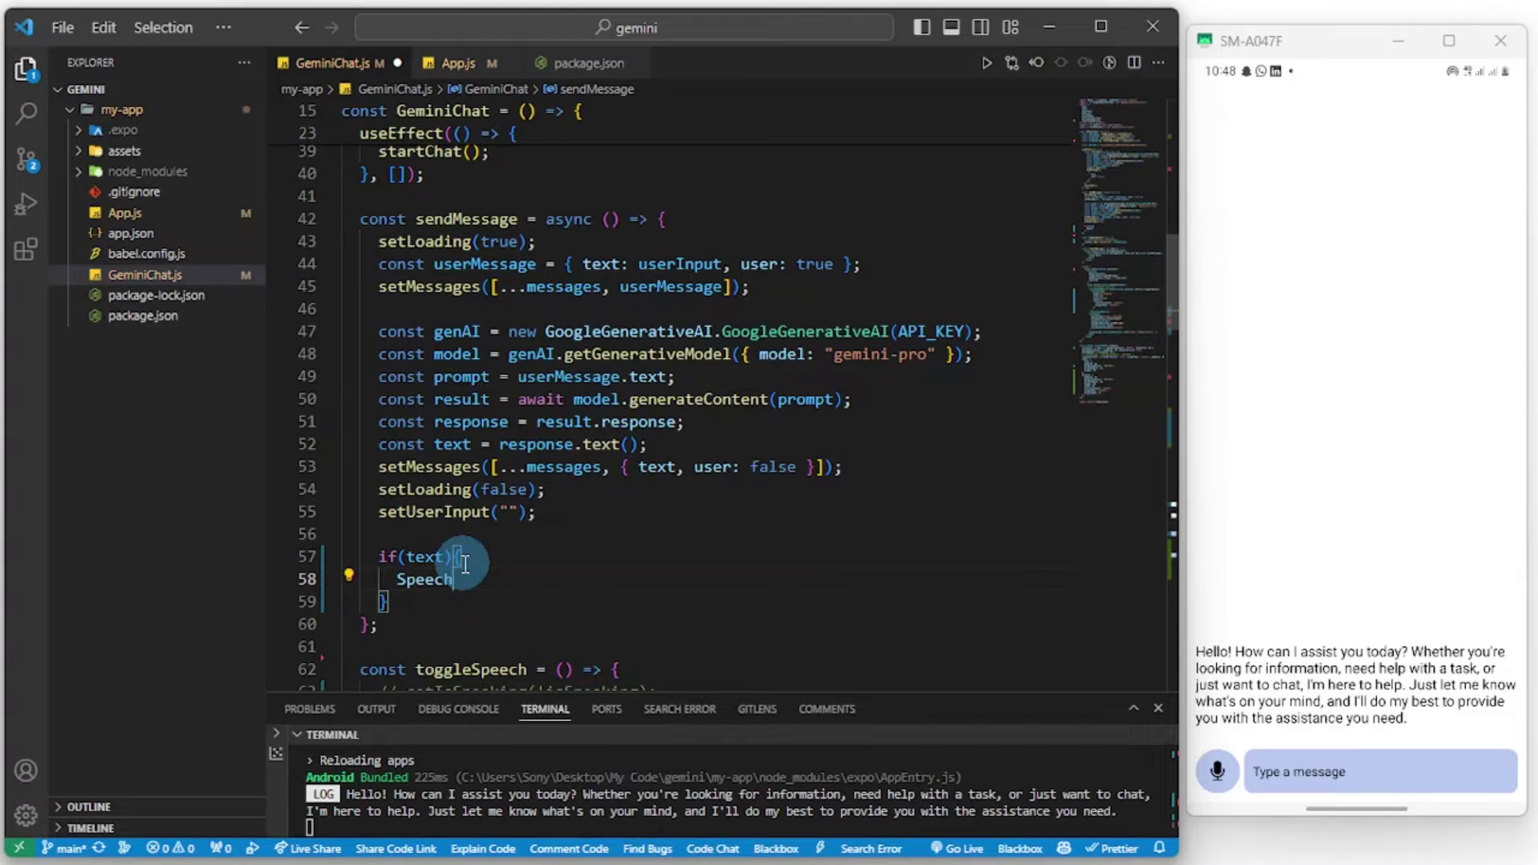
type(".s")
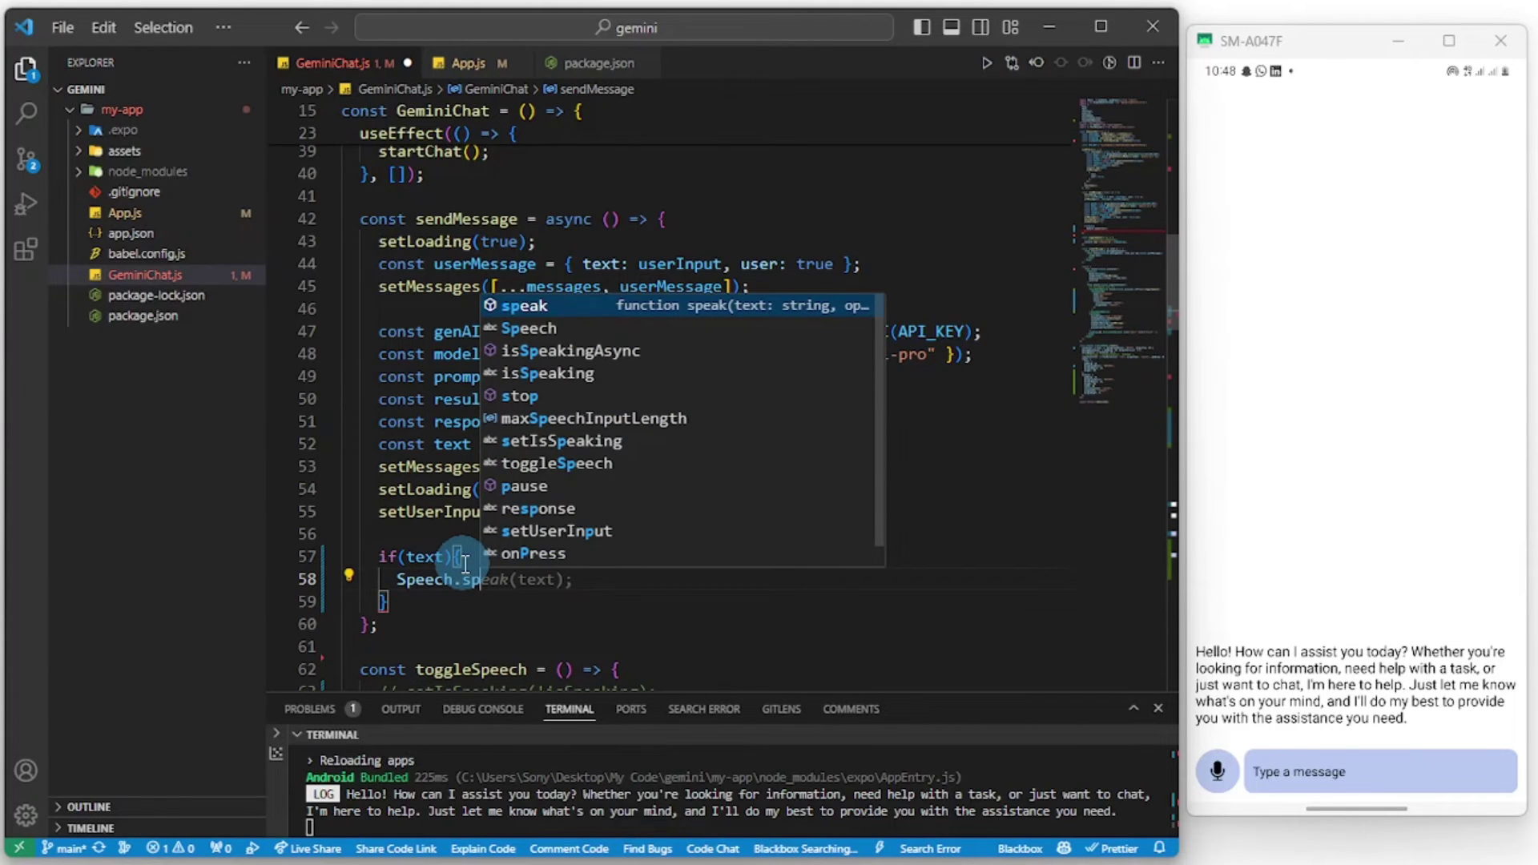
type("p")
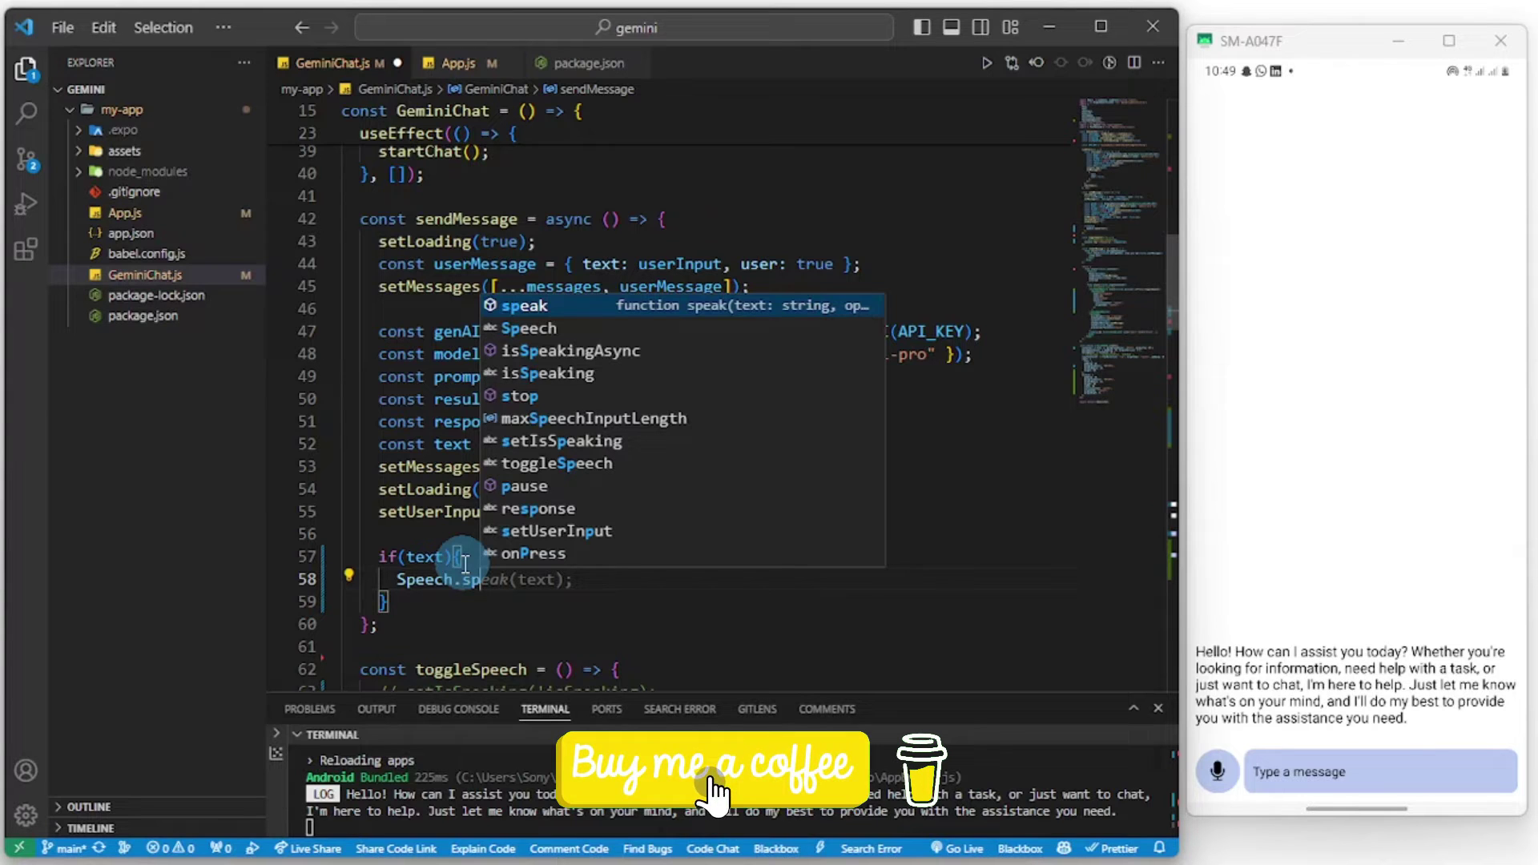
key("Tab")
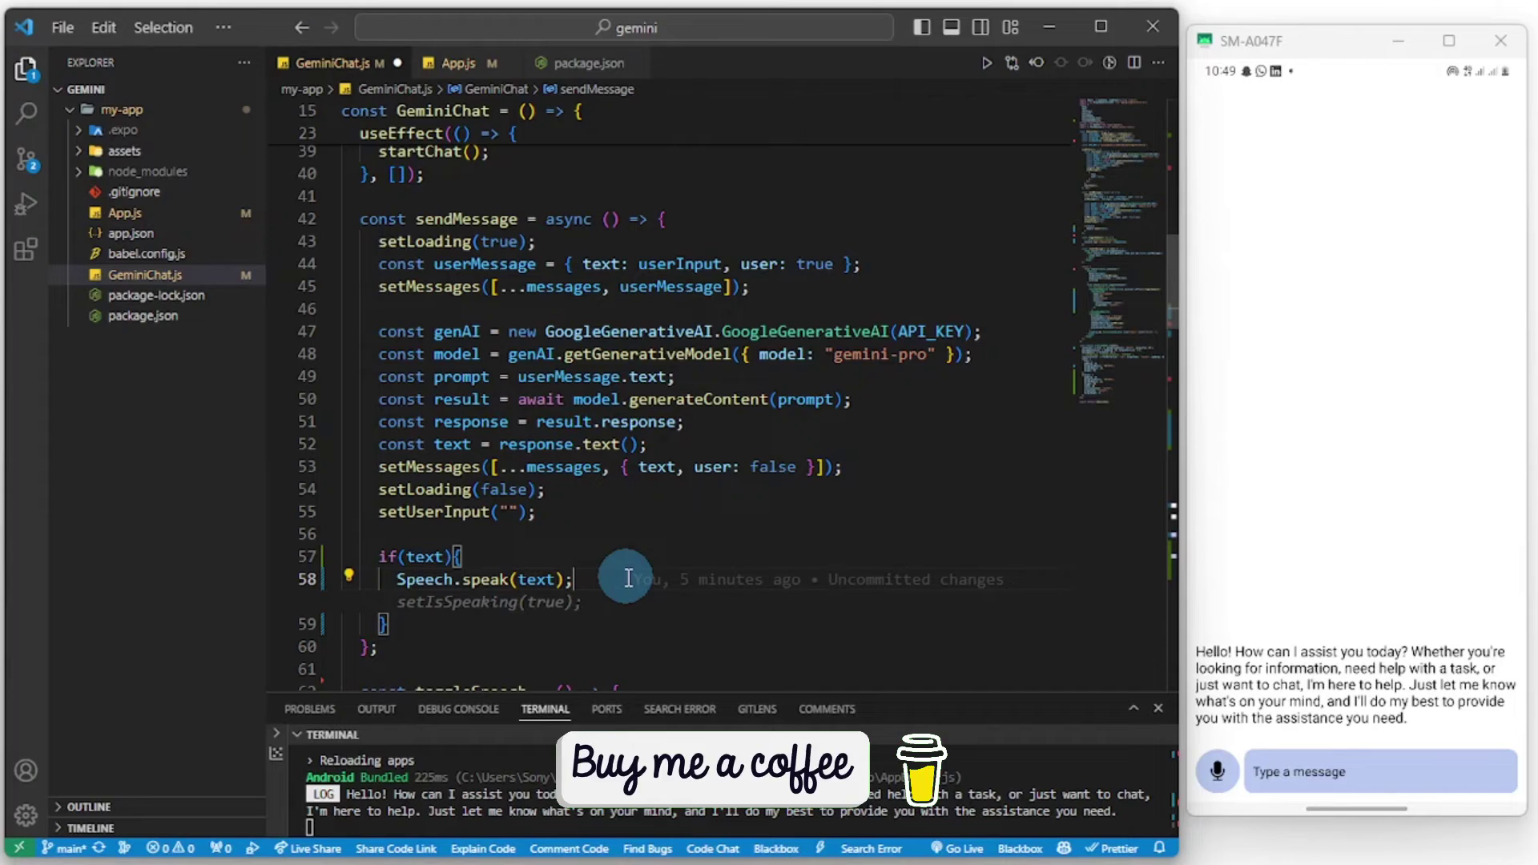
left_click(579, 602)
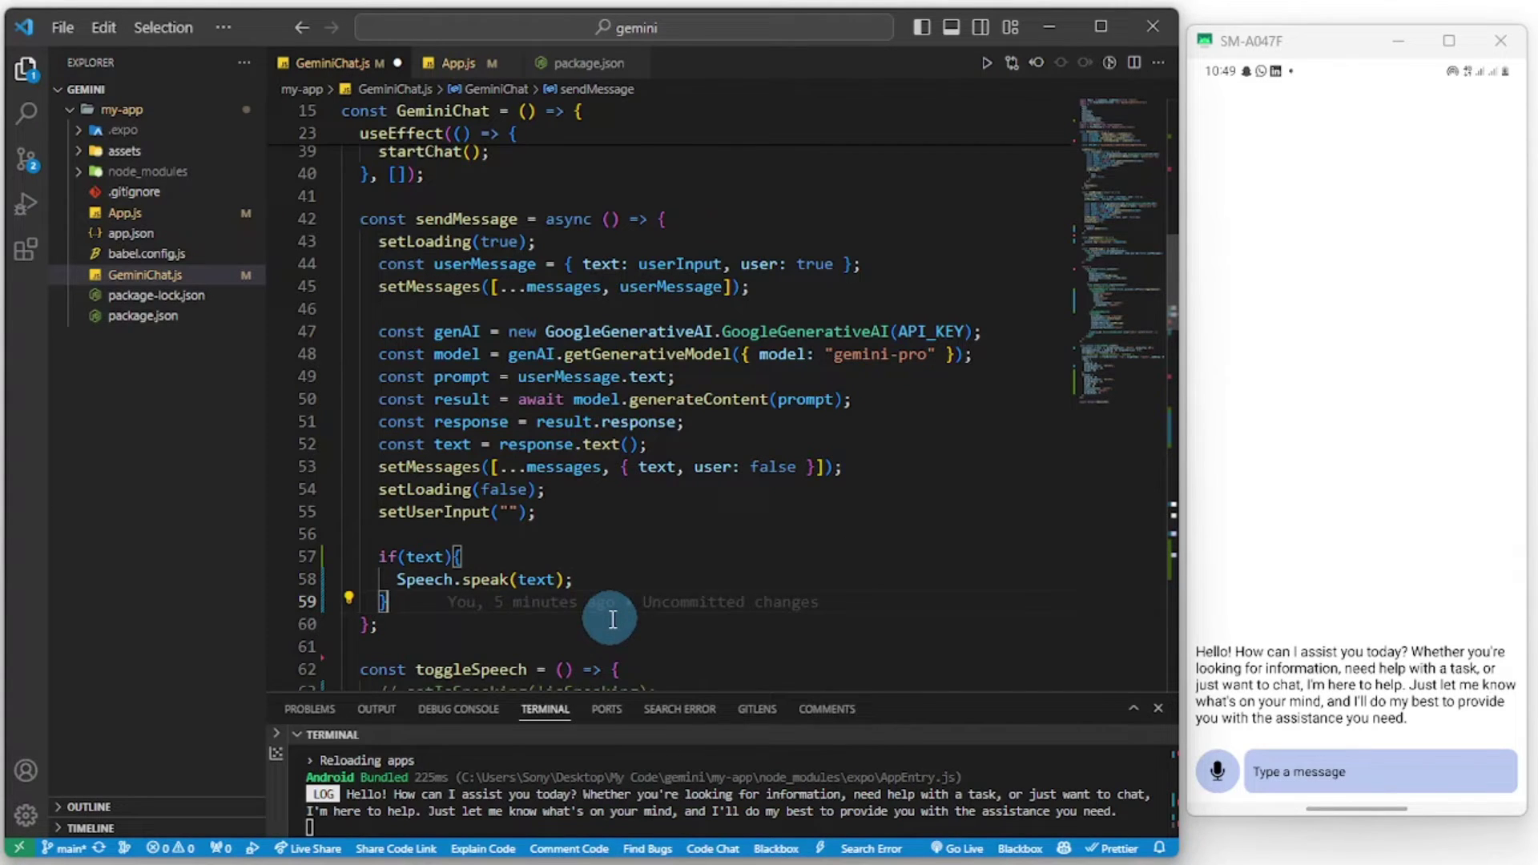
key("ctrl+s")
- Send the chatbot "explain javascript in one sentence" from the phone mirror
left_click(1335, 773)
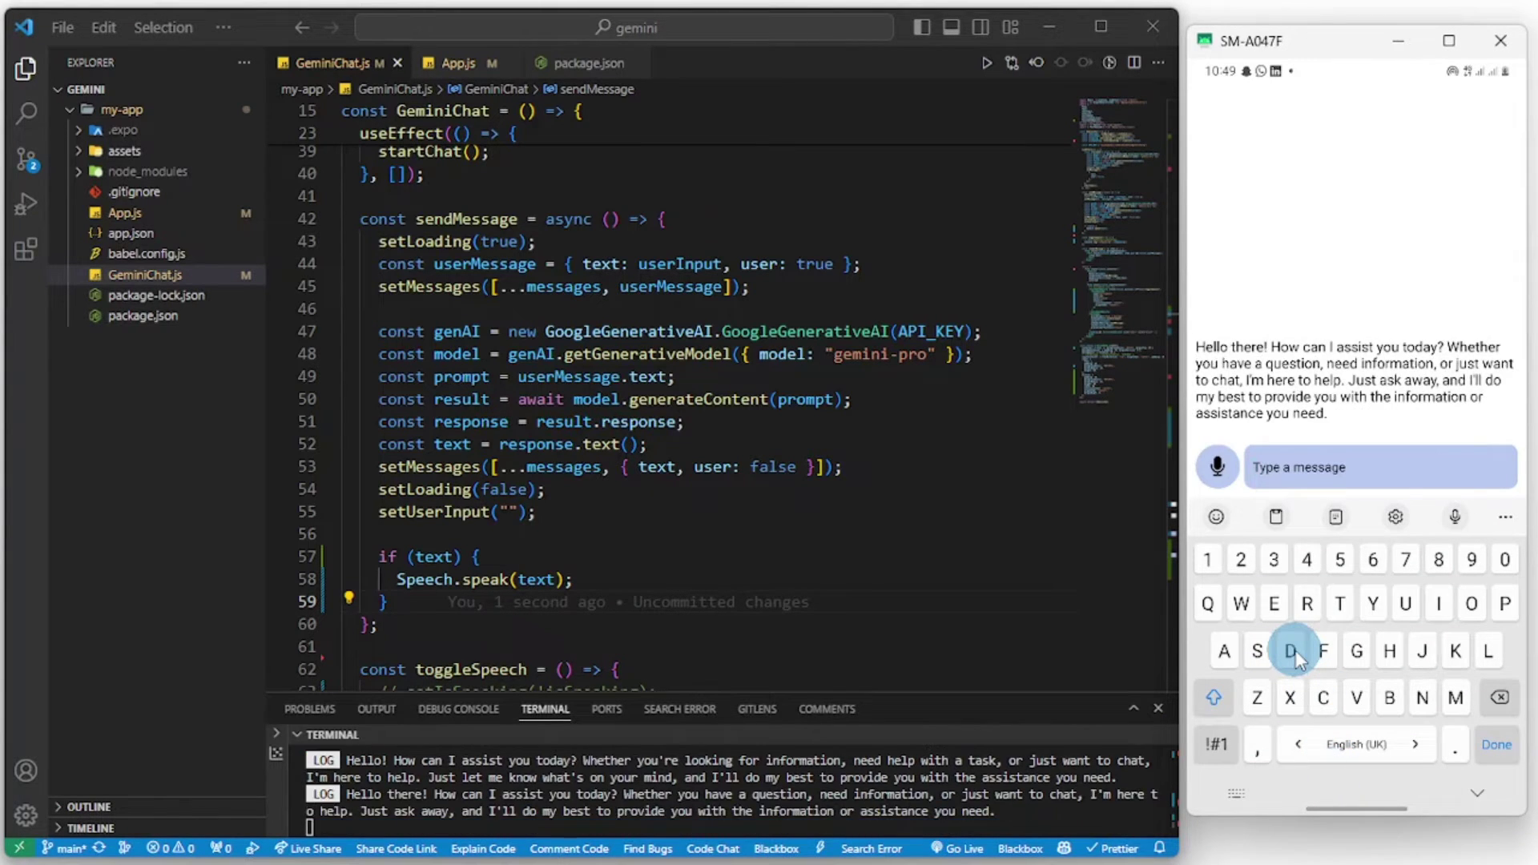
type("exp")
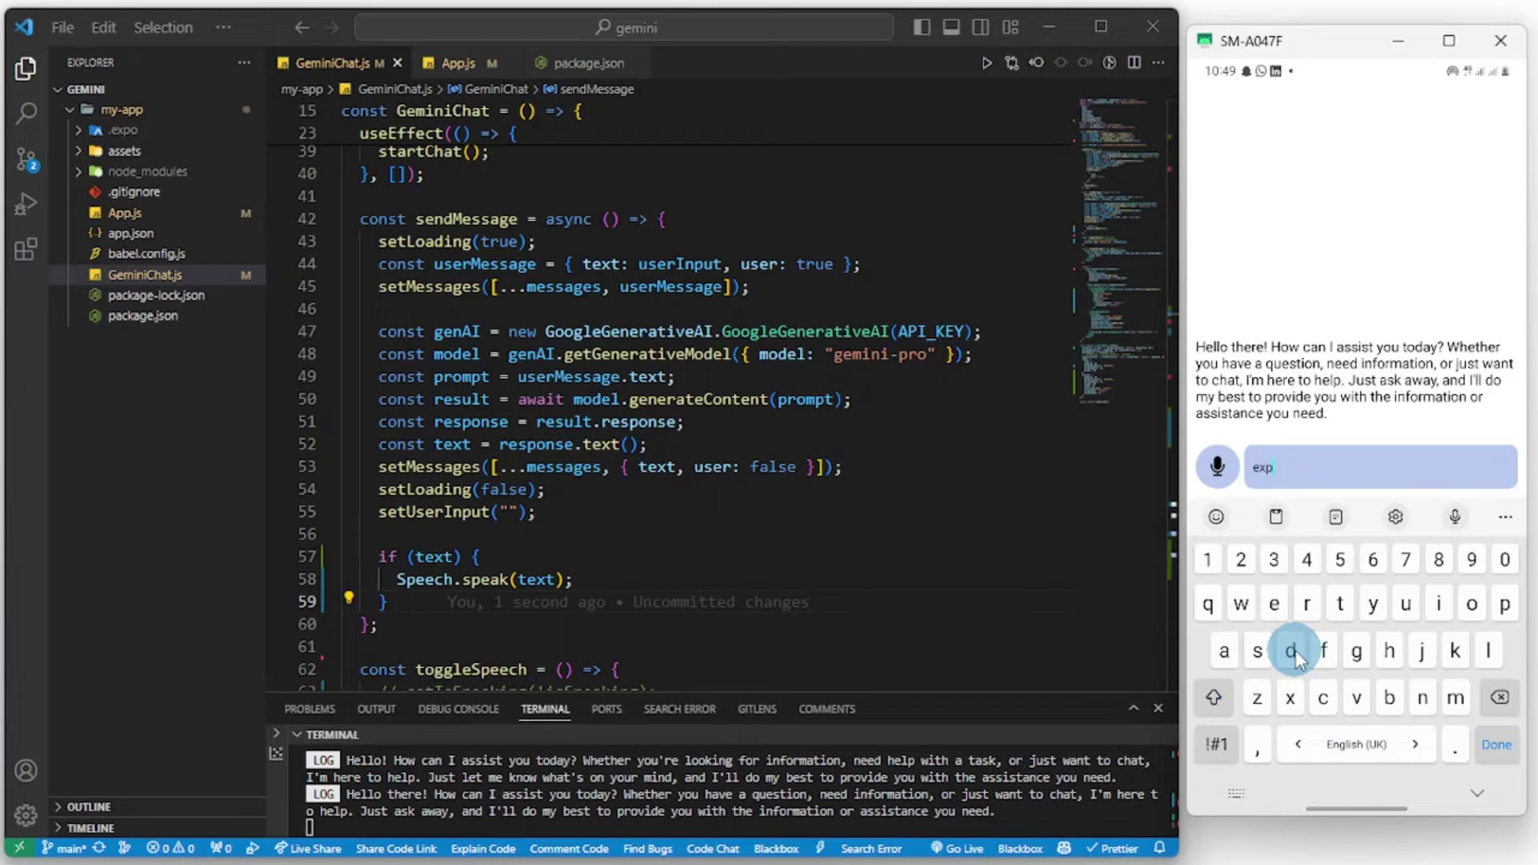
type("lain javascr")
type("ipt in")
type(" one sentence")
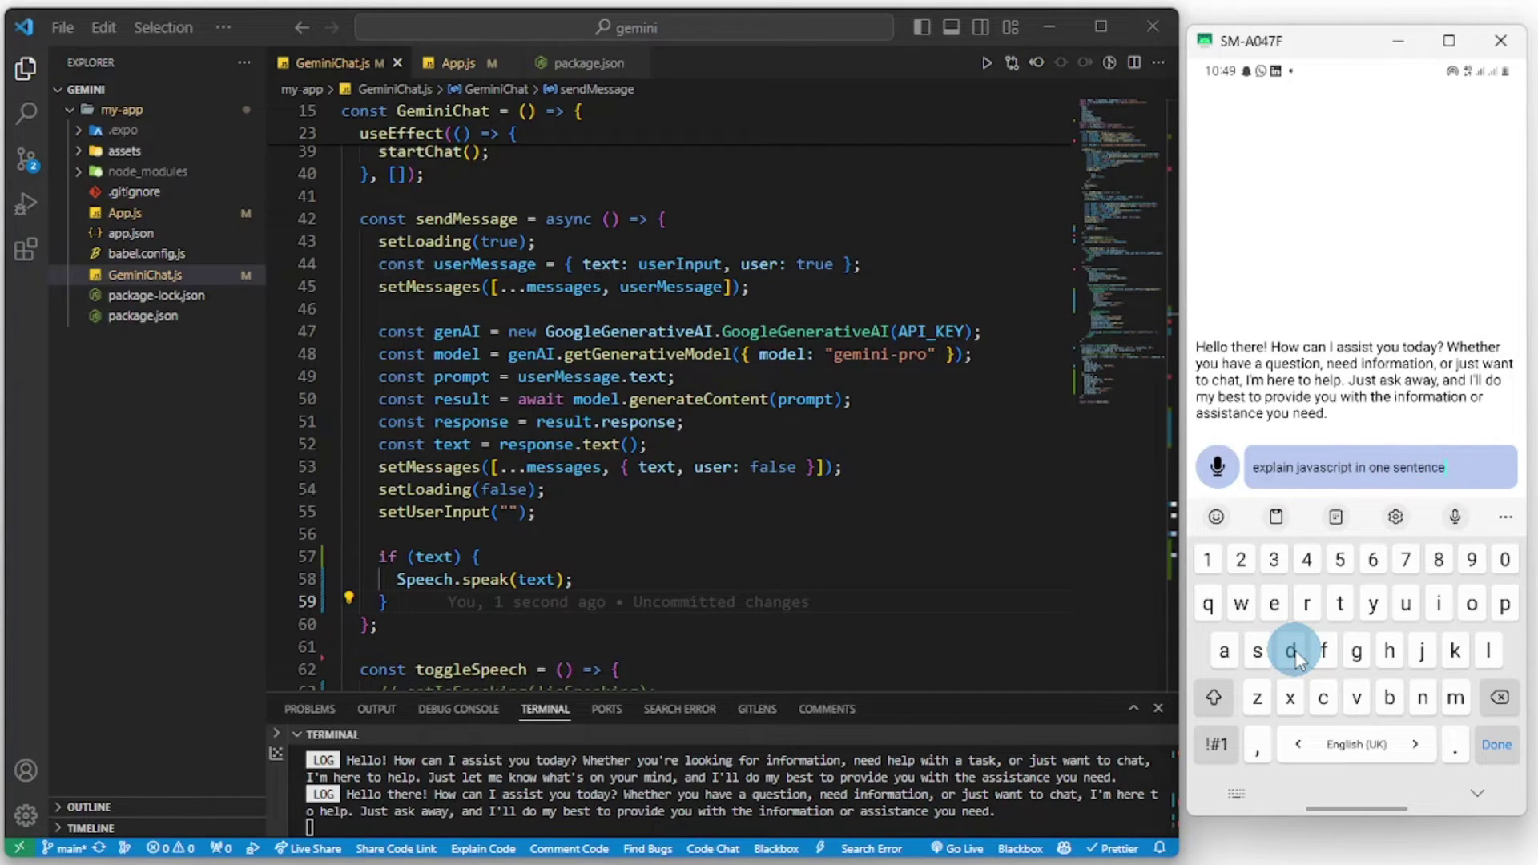
key("Return")
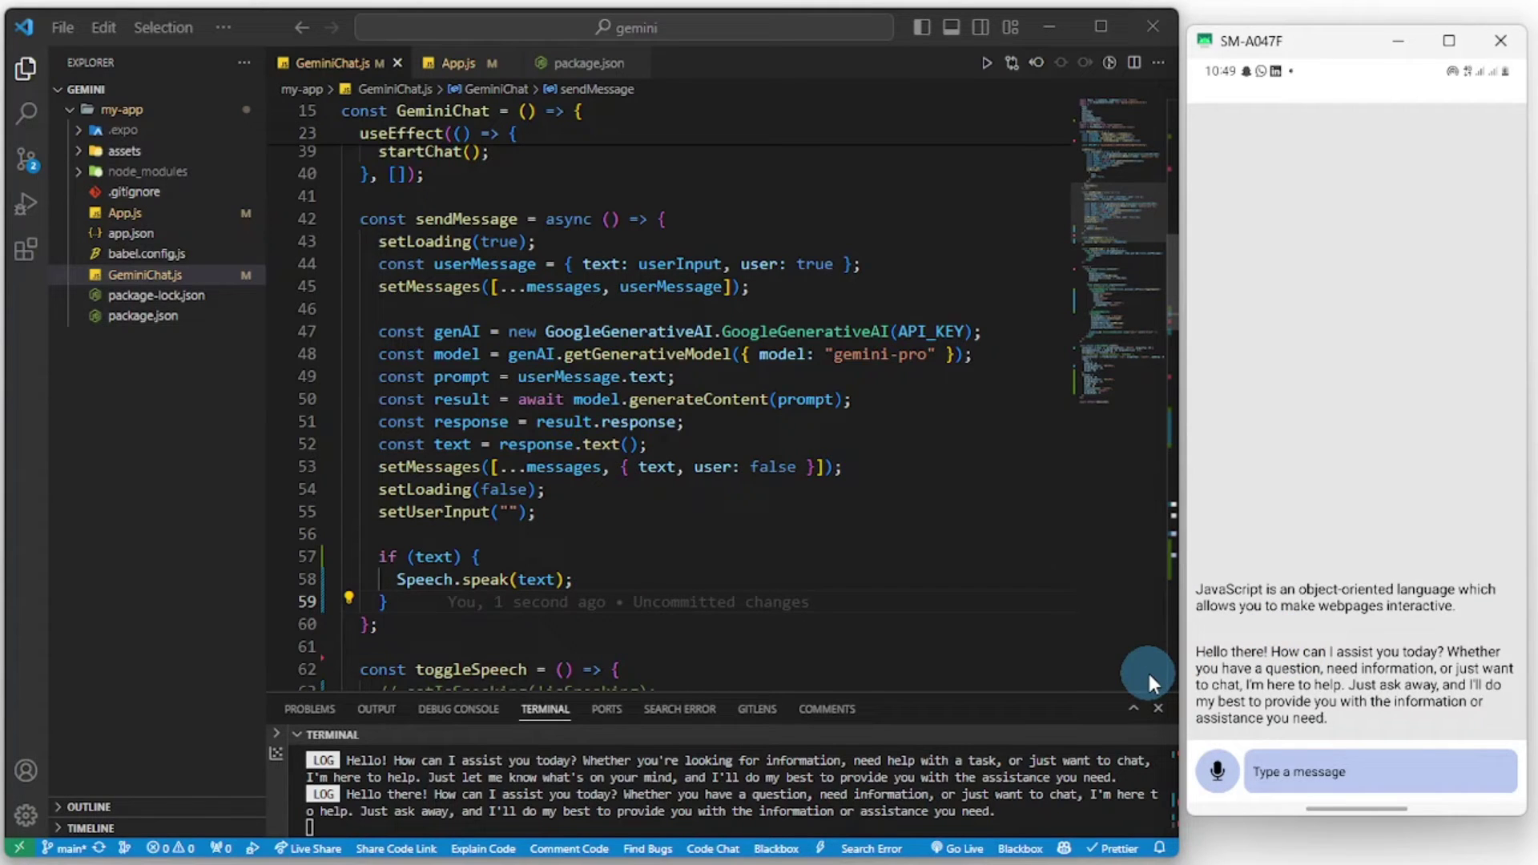
- Send the chatbot "what is npm in one sentence and why is it better than yarn"
left_click(1294, 772)
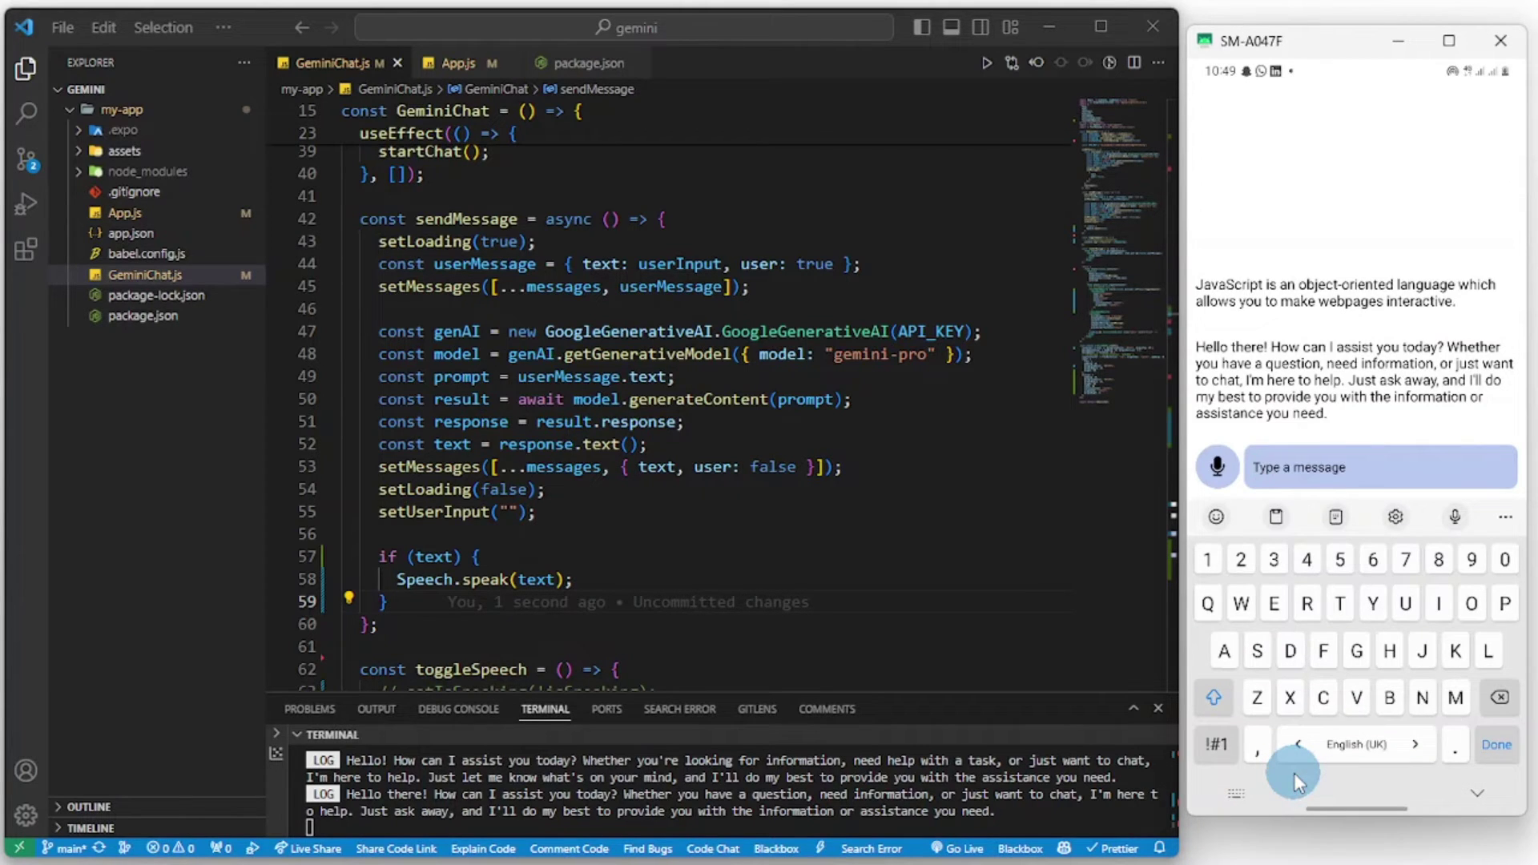
type("what is ")
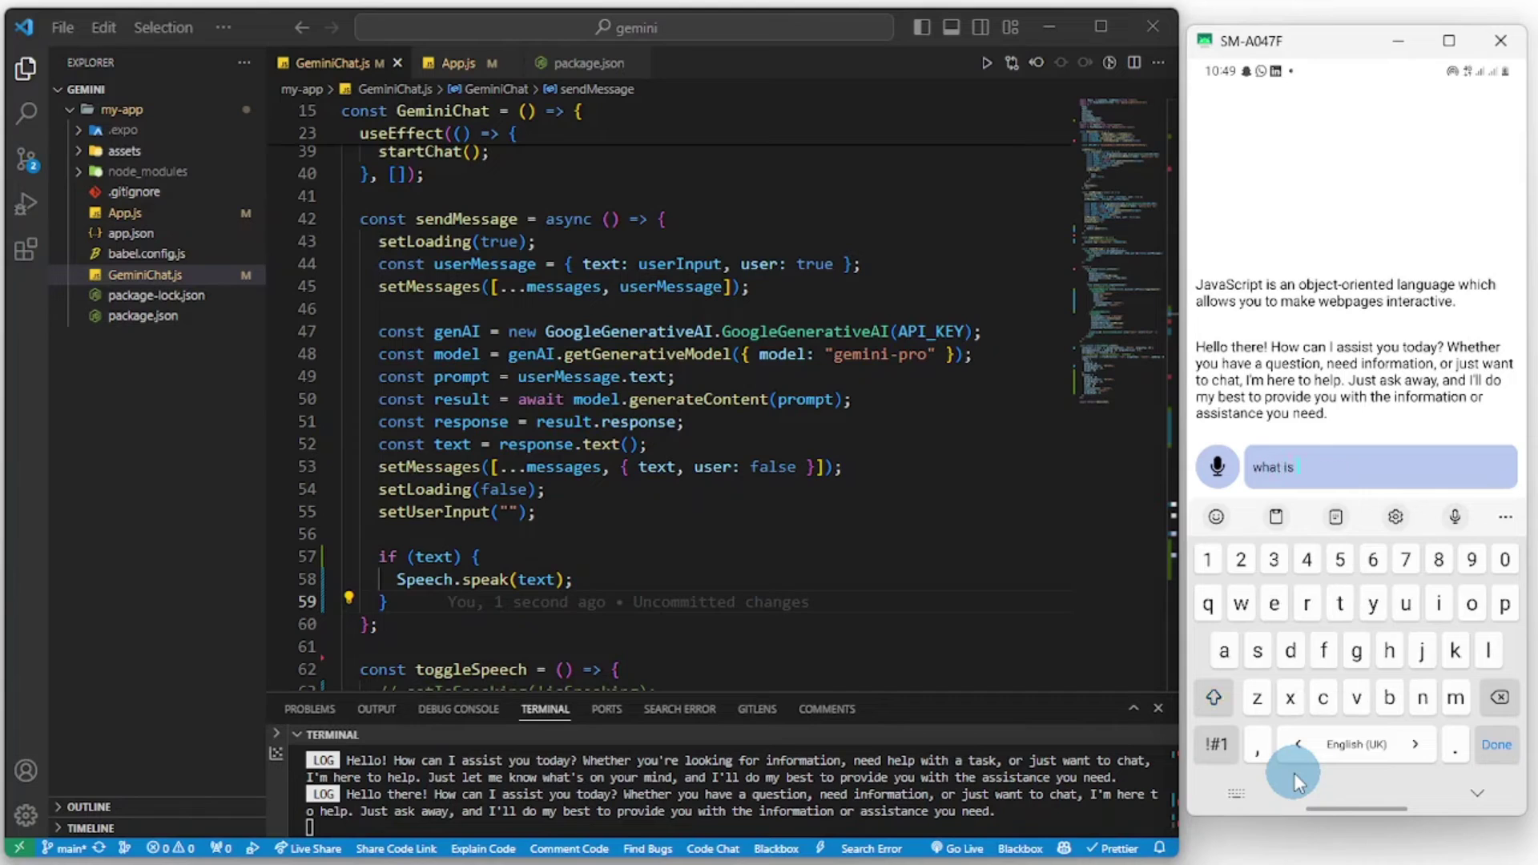
type("npm in")
type(" one sente")
type("nc")
type("d h")
type("hy is")
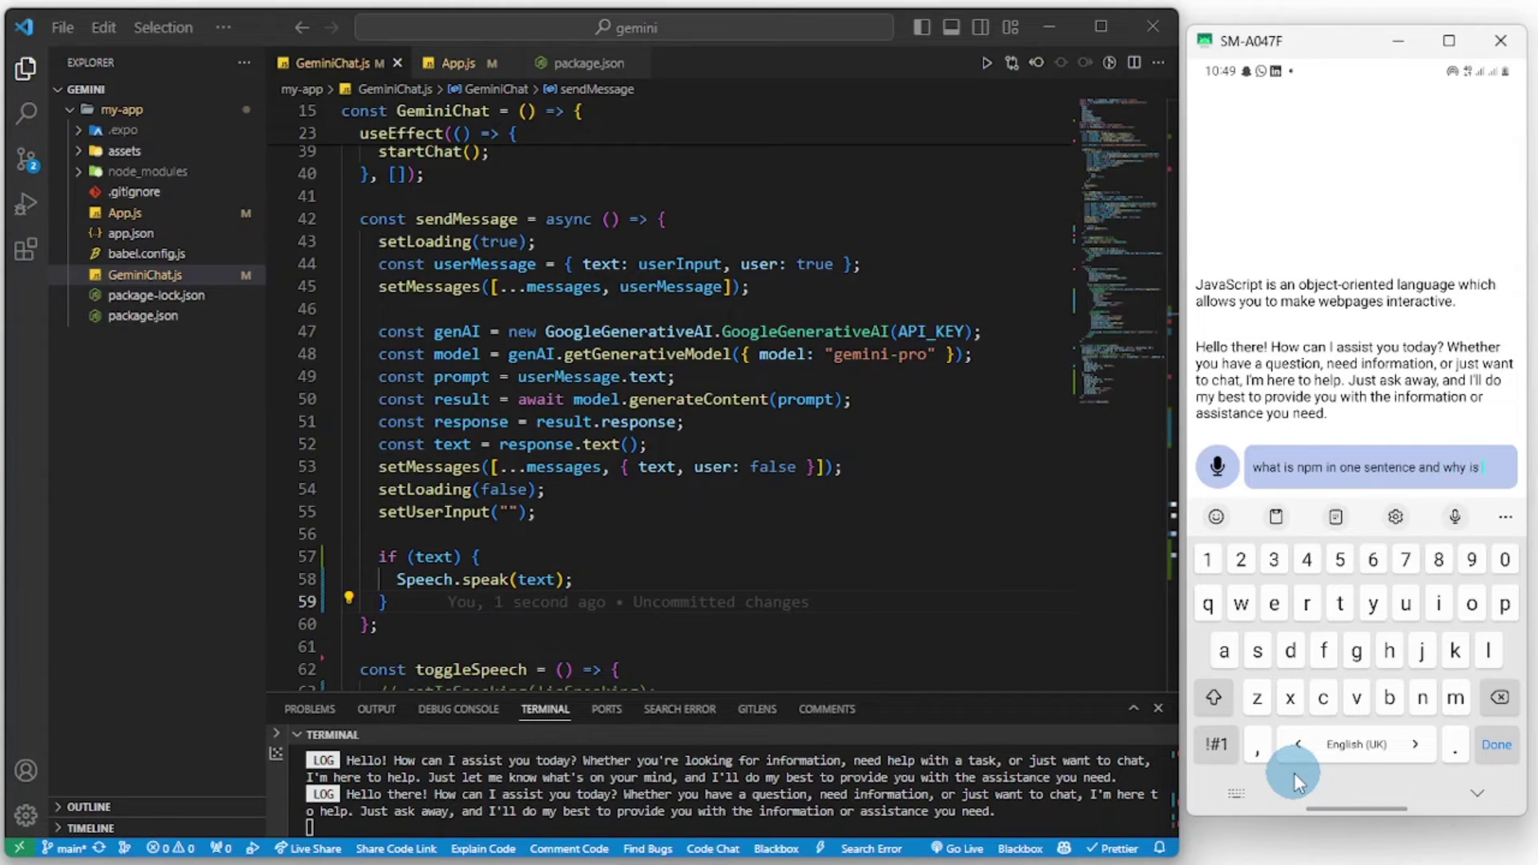
type(" bettr")
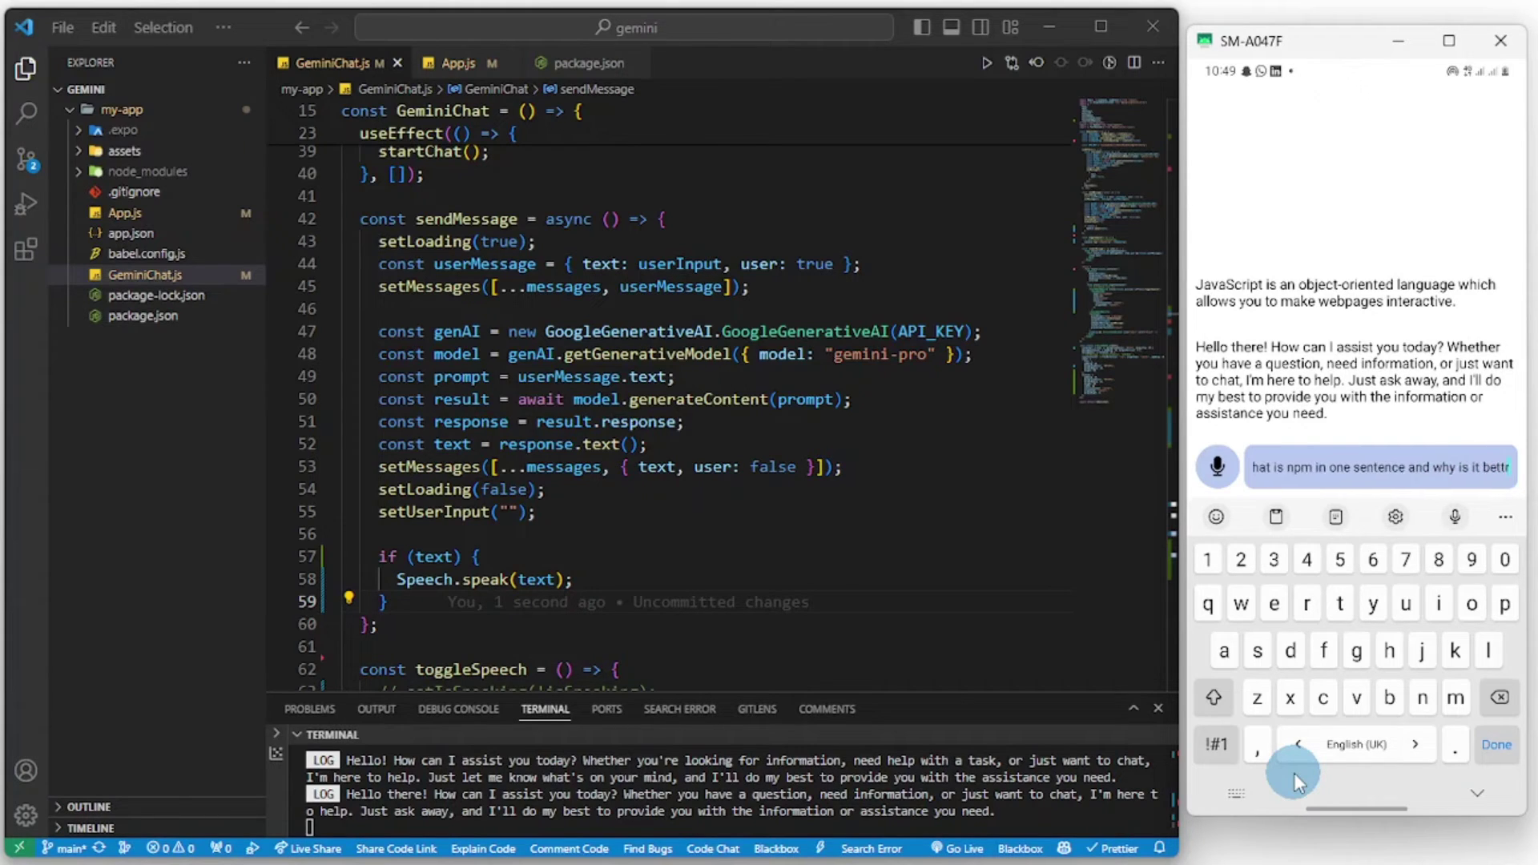
type("er than ")
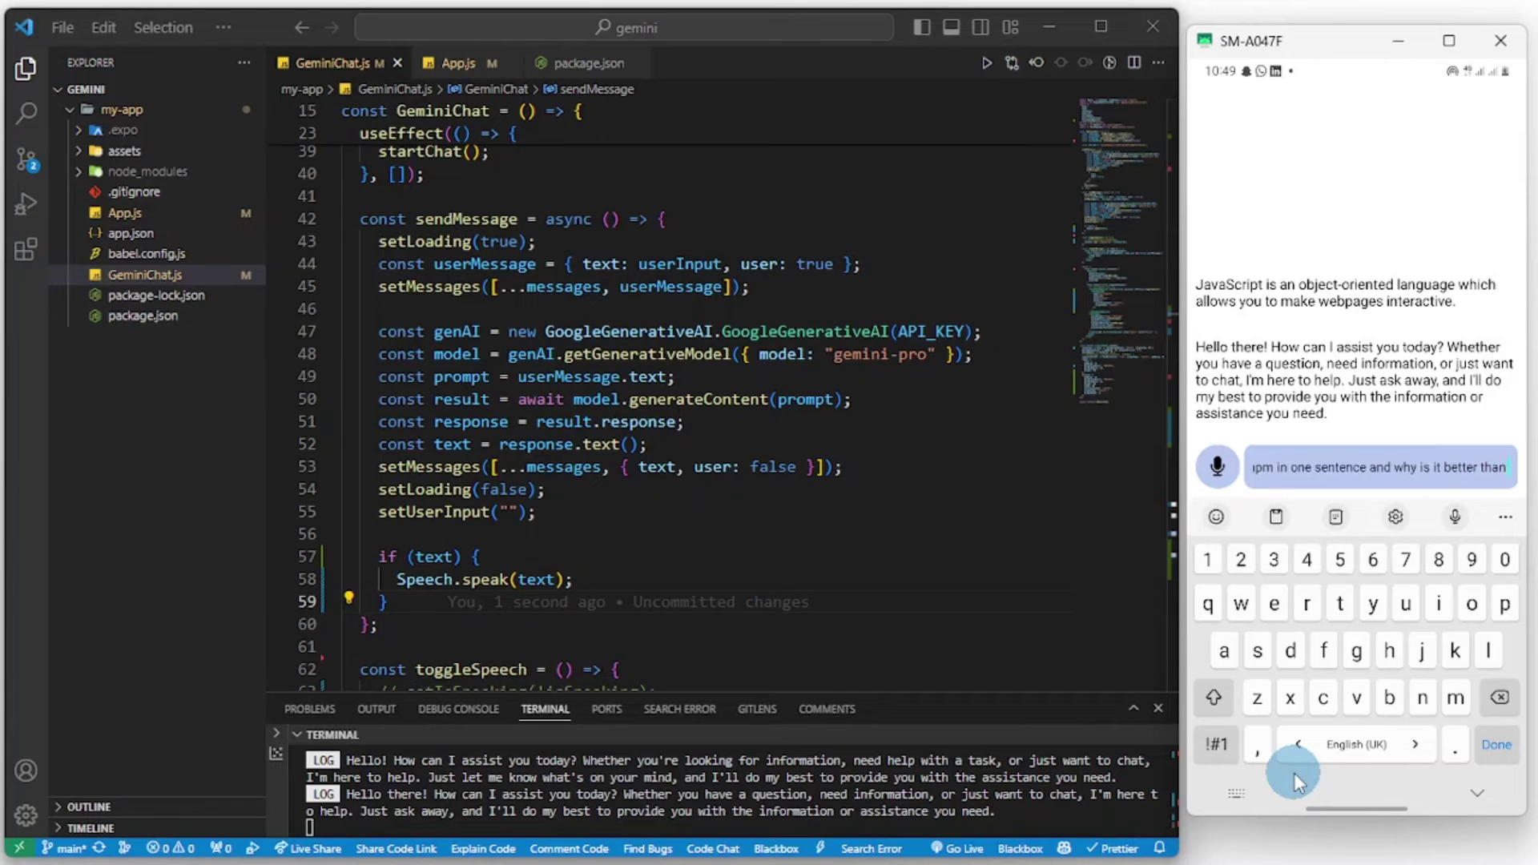
type("yarn")
key("Return")
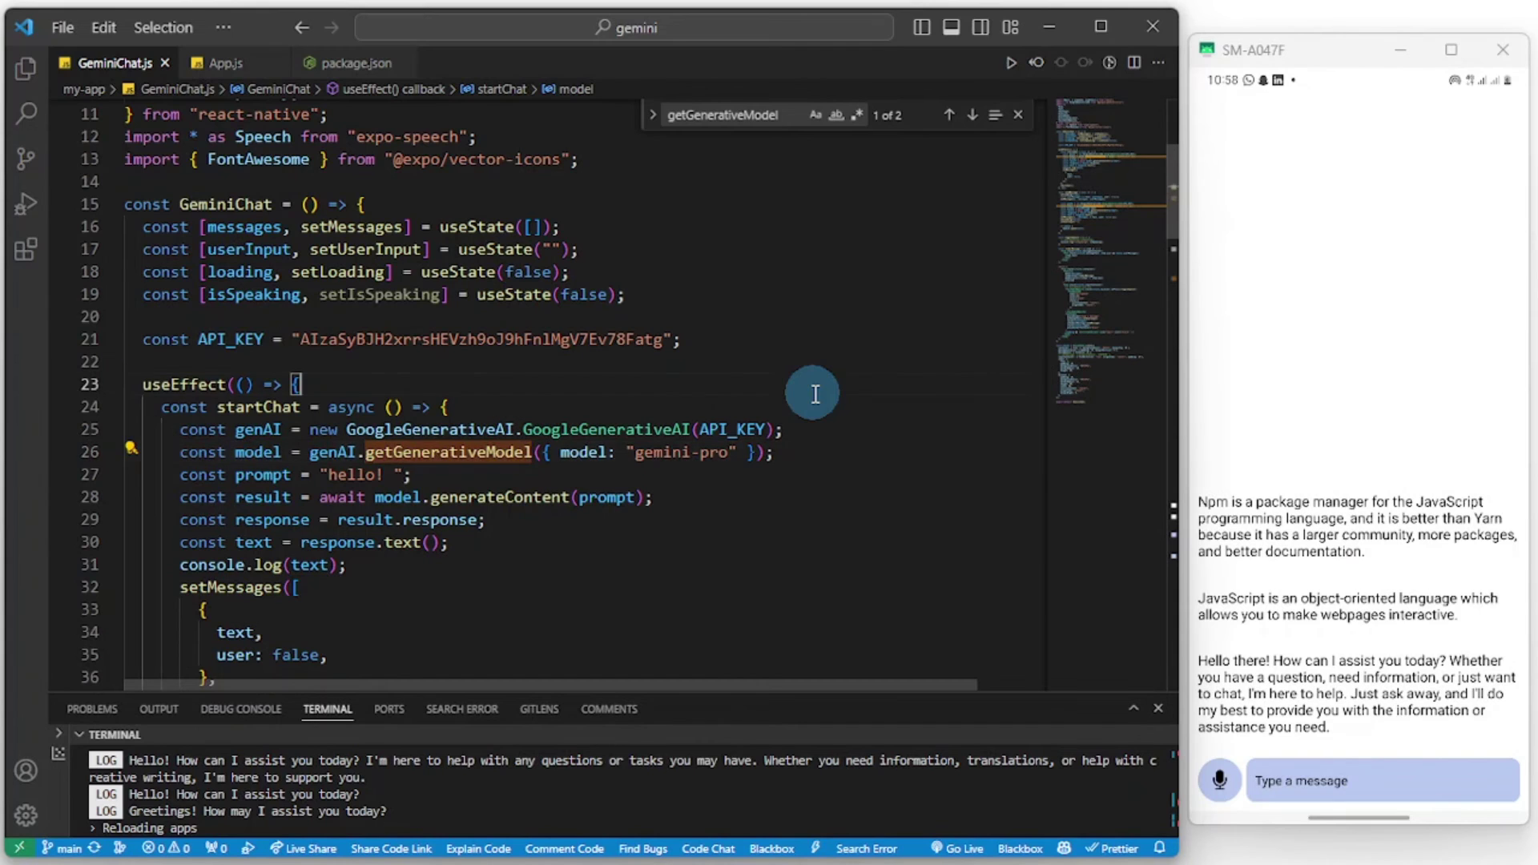
- Close the Find widget, compare the expo-speech import with the docs, then minimize Edge
left_click(1017, 115)
scroll(711, 409, "down", 1)
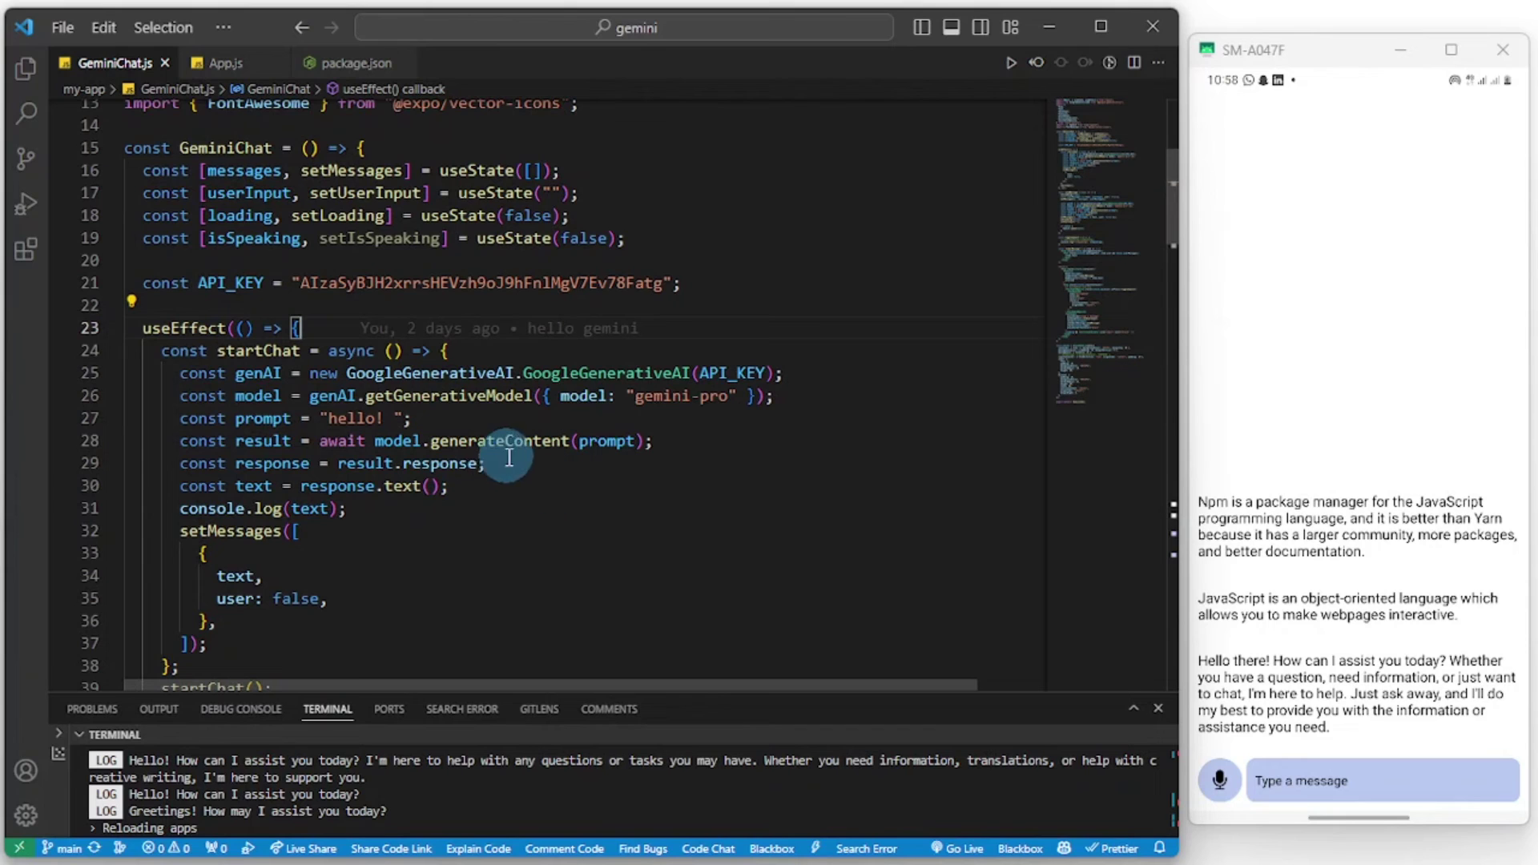
scroll(493, 526, "down", 4)
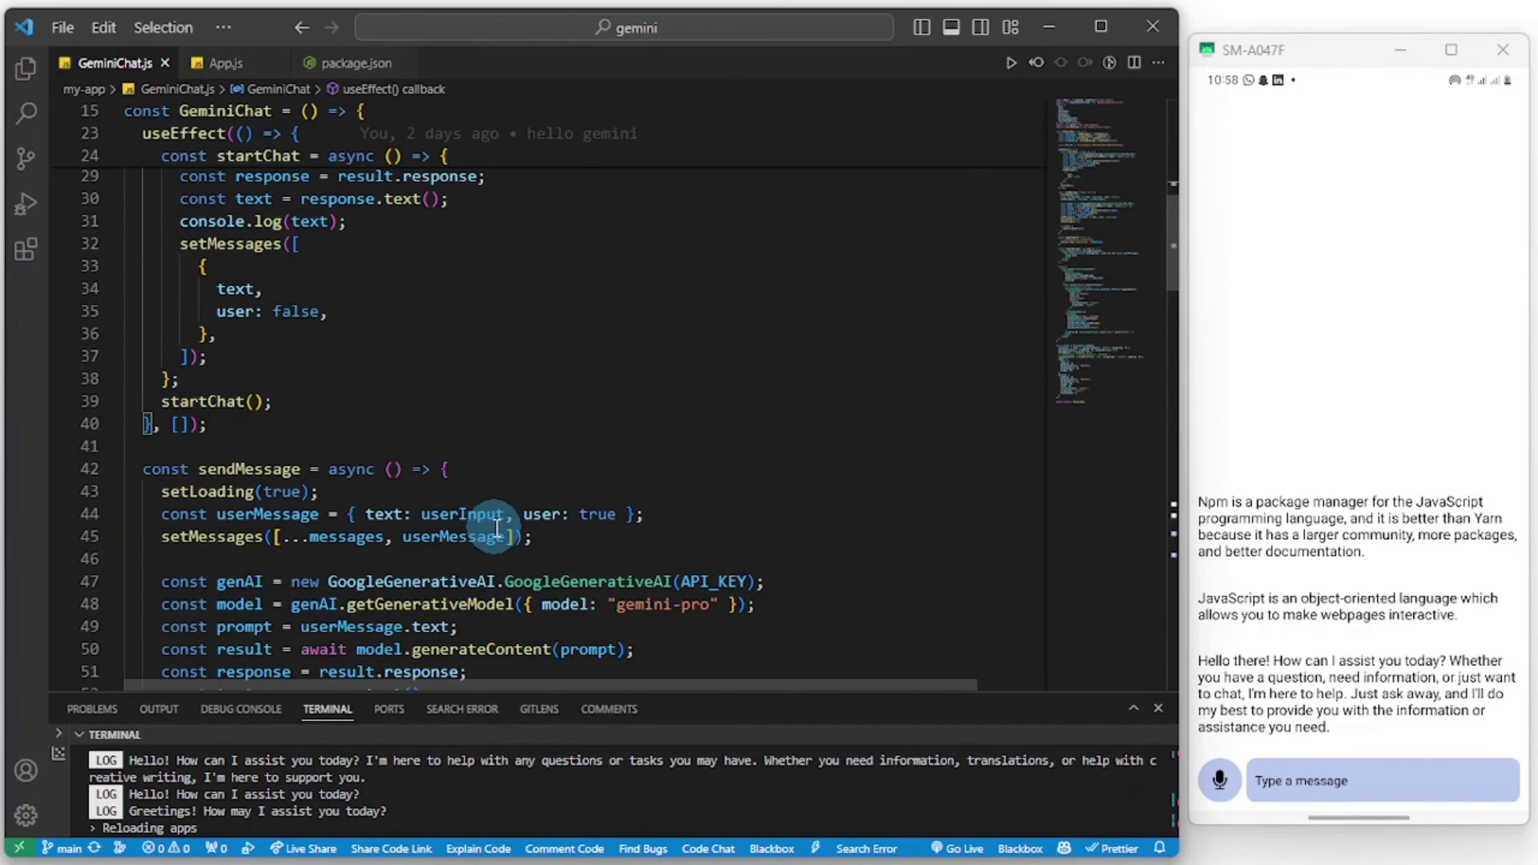
scroll(493, 526, "up", 8)
scroll(493, 526, "up", 2)
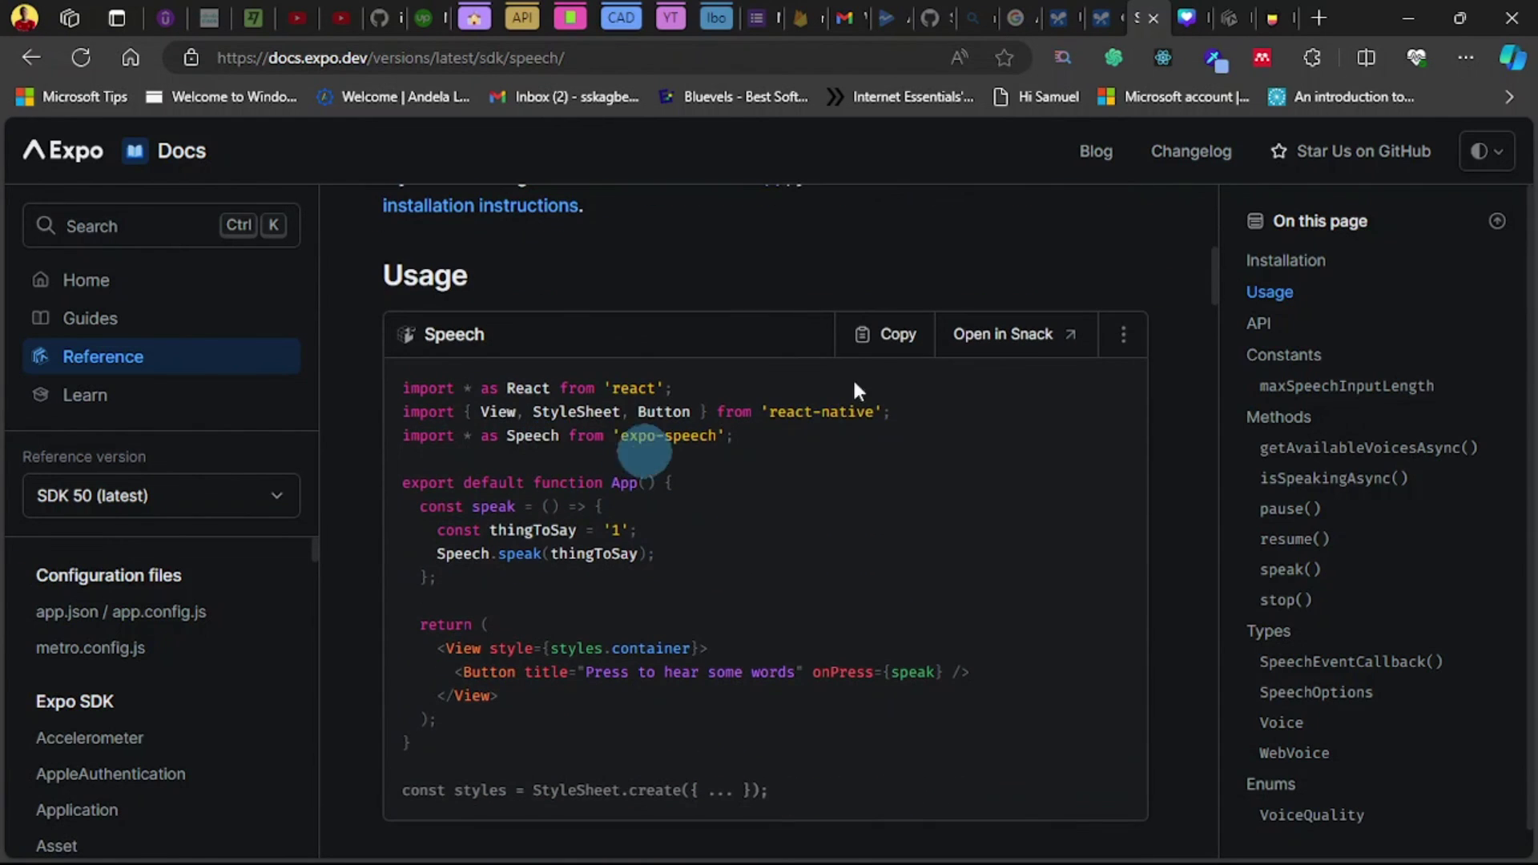
left_click(1406, 26)
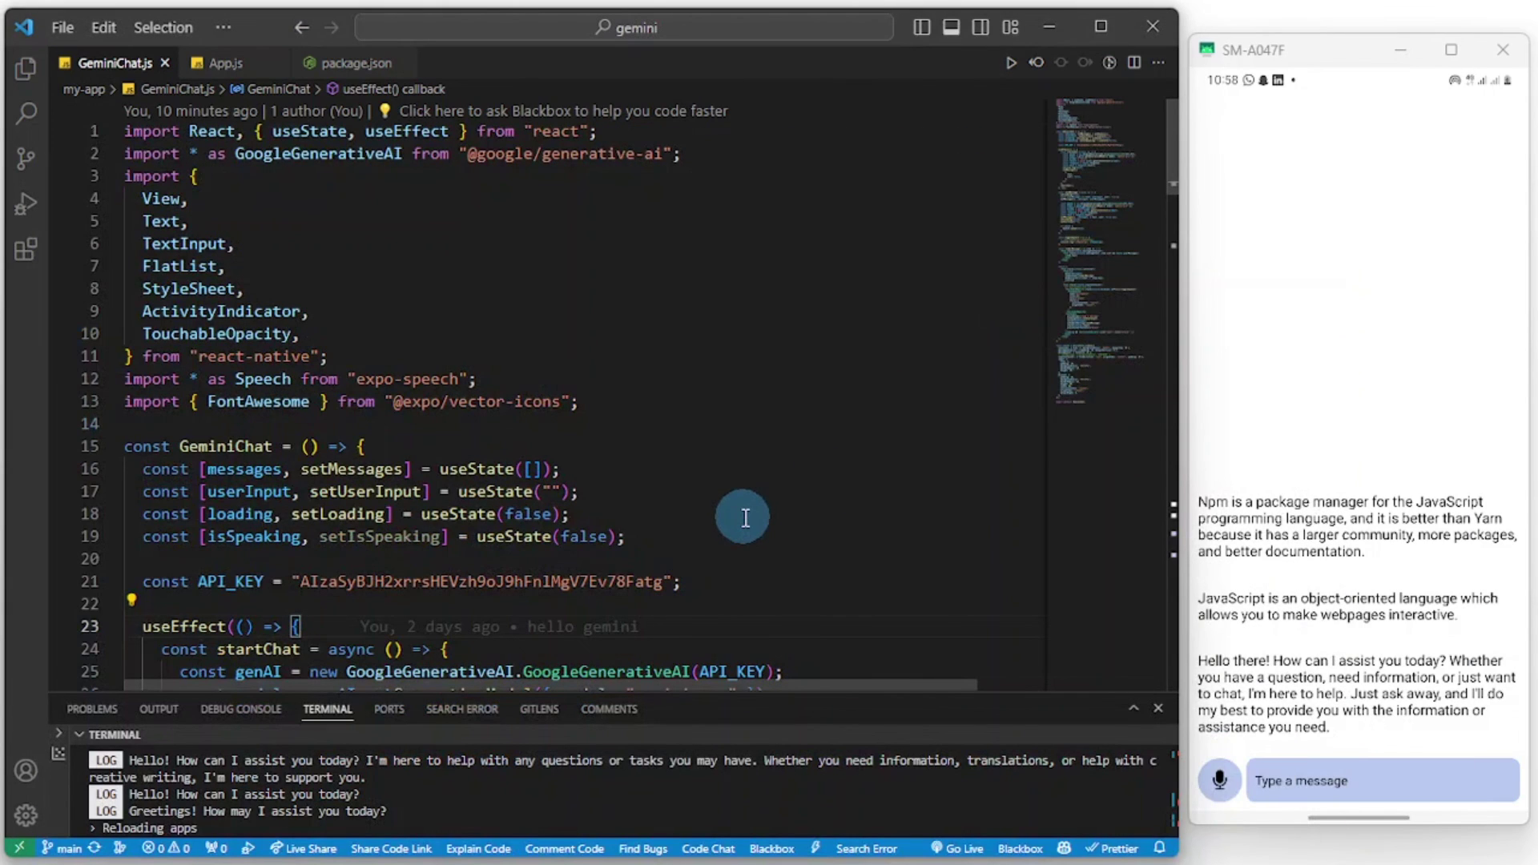